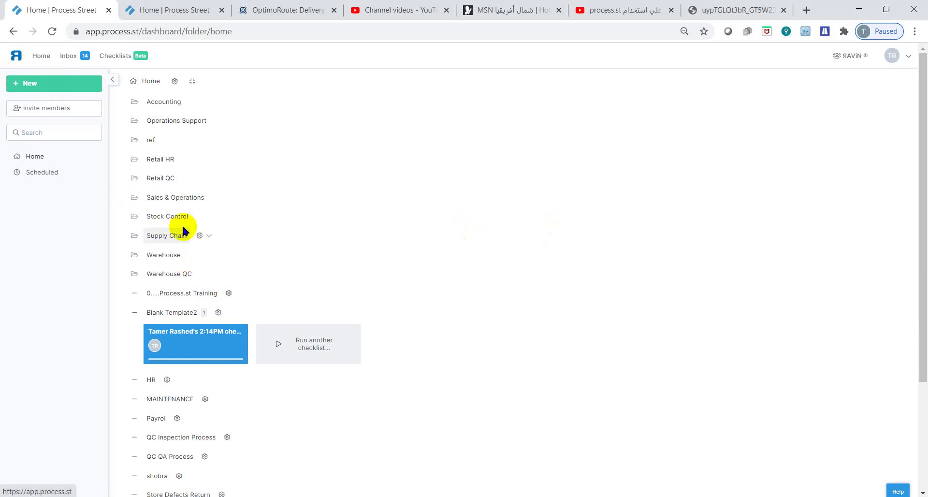
Step: Open the Retail QC folder, view a Store QC Audit checklist, and return to the folder
{"action": "left_click", "coordinate": [172, 179]}
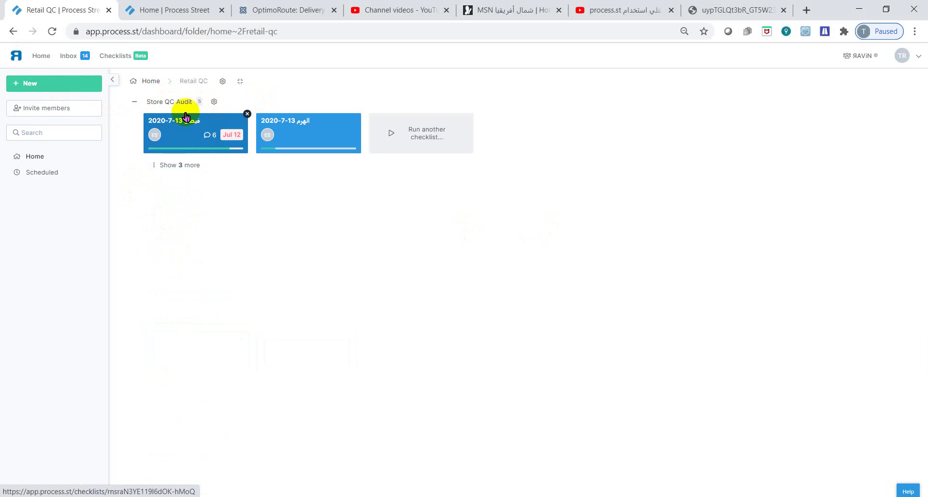
{"action": "left_click", "coordinate": [199, 127]}
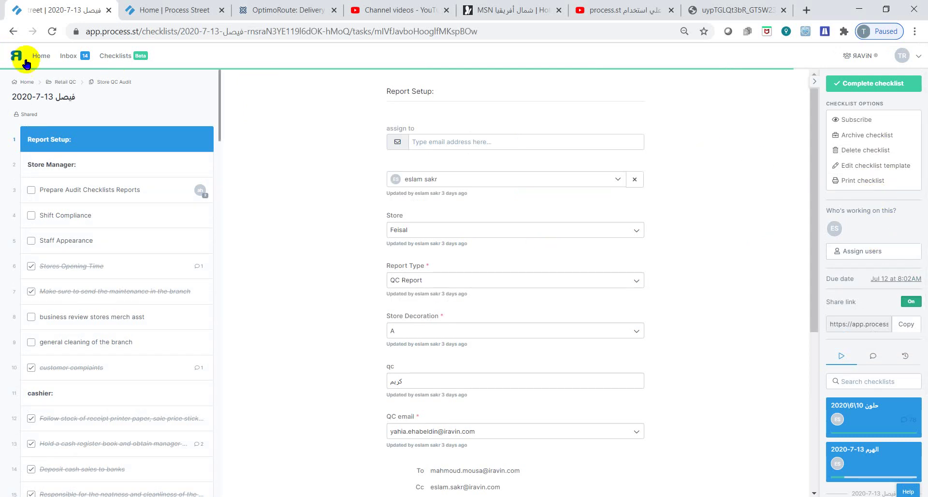
{"action": "left_click", "coordinate": [10, 32]}
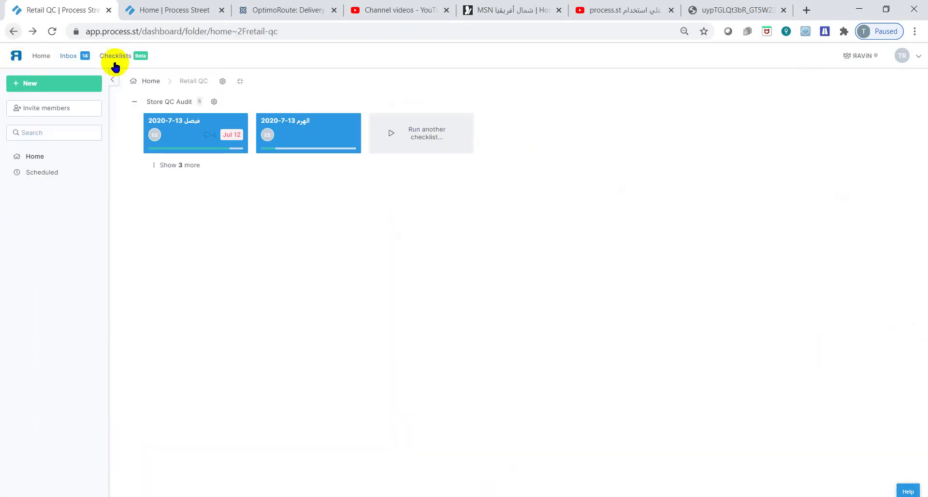
Step: Export the Store QC Audit checklists as CSV with only the visible columns
{"action": "left_click", "coordinate": [214, 102]}
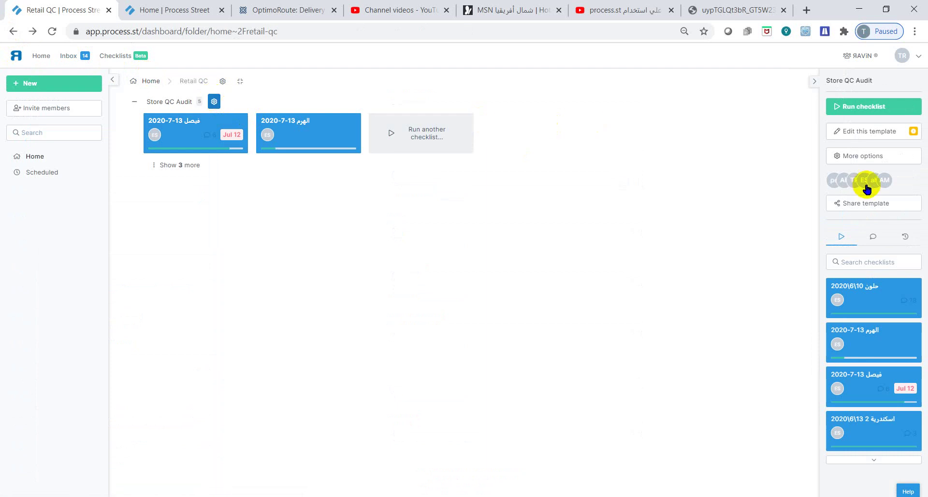
{"action": "left_click", "coordinate": [851, 156]}
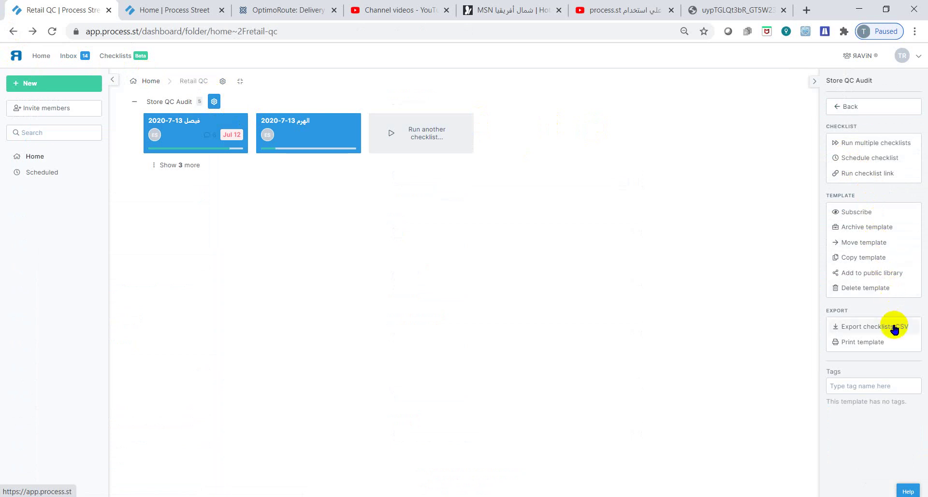
{"action": "left_click", "coordinate": [895, 328]}
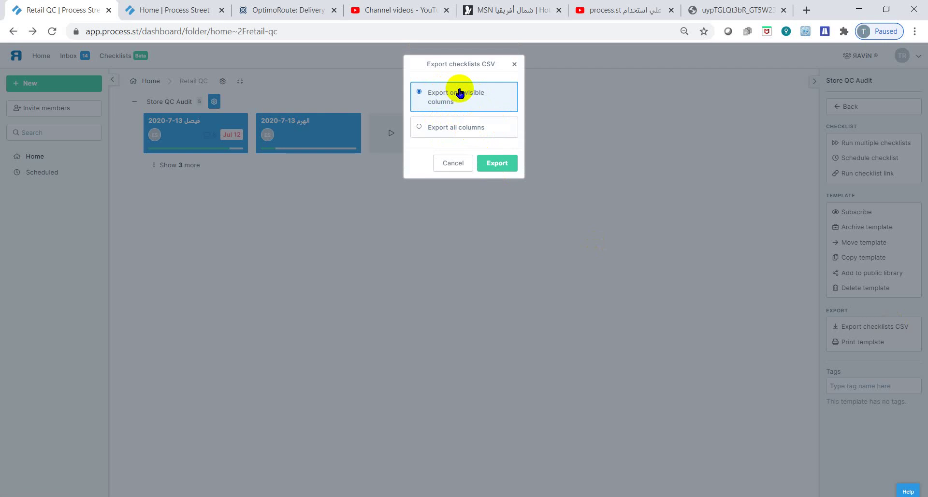
{"action": "left_click", "coordinate": [497, 165]}
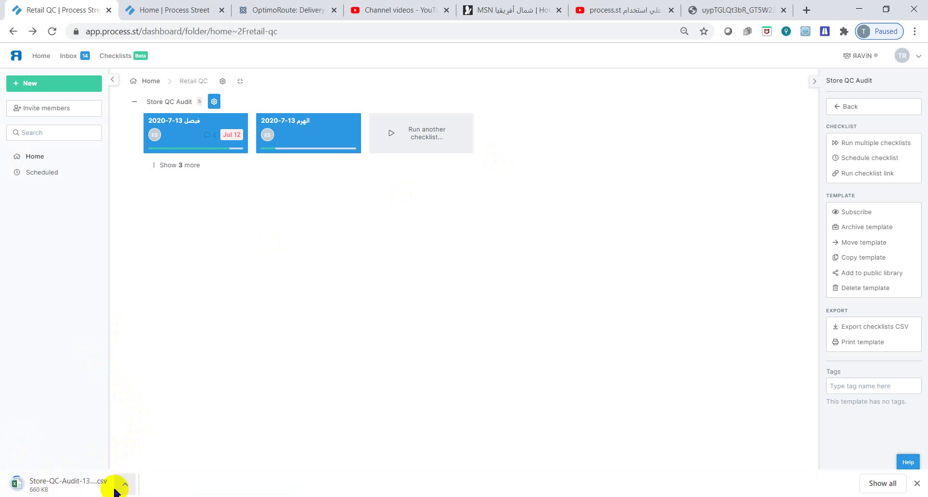
Step: Find the Store-QC-Audit-13-Jul-2020 download in Downloads and open it in Excel
{"action": "key", "text": "alt+Tab"}
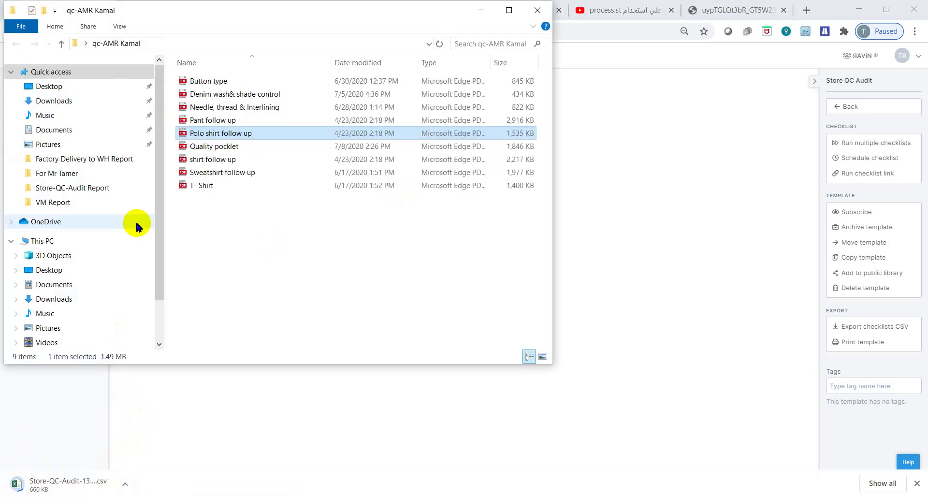
{"action": "left_click", "coordinate": [63, 143]}
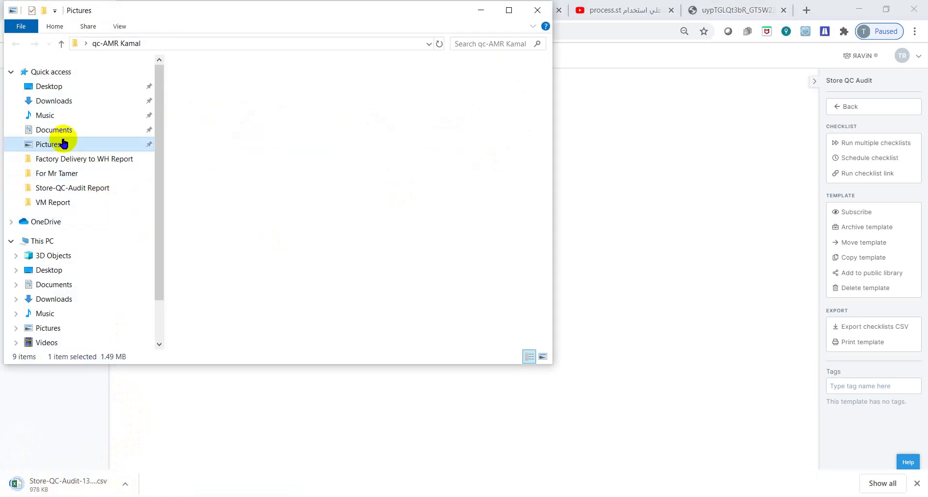
{"action": "left_click", "coordinate": [50, 99]}
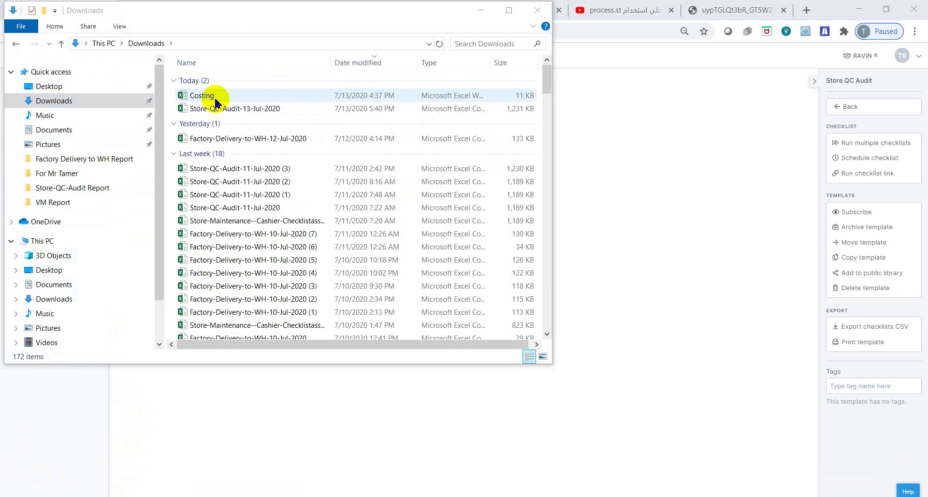
{"action": "double_click", "coordinate": [216, 100]}
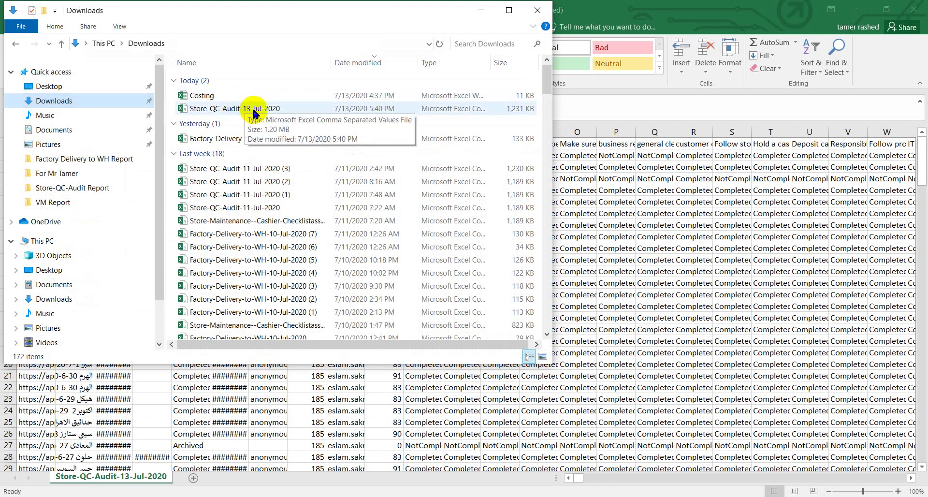
{"action": "left_click", "coordinate": [253, 113]}
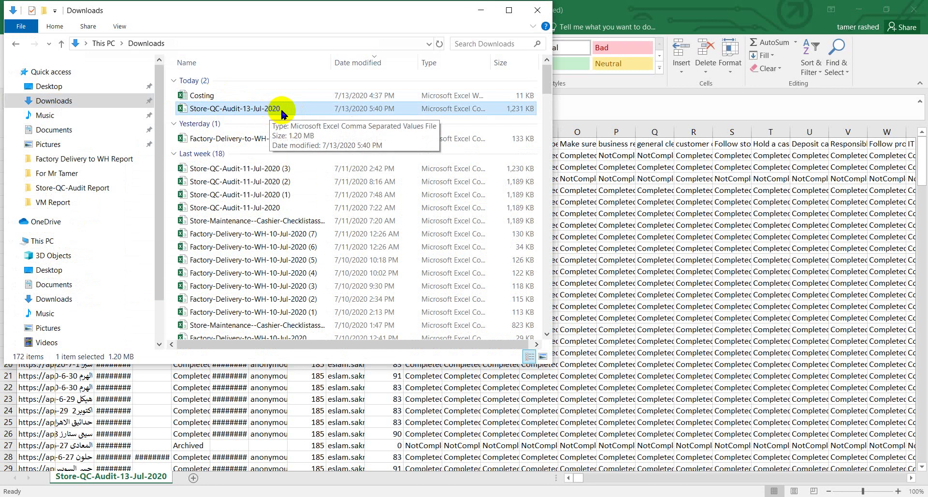
{"action": "key", "text": "Return"}
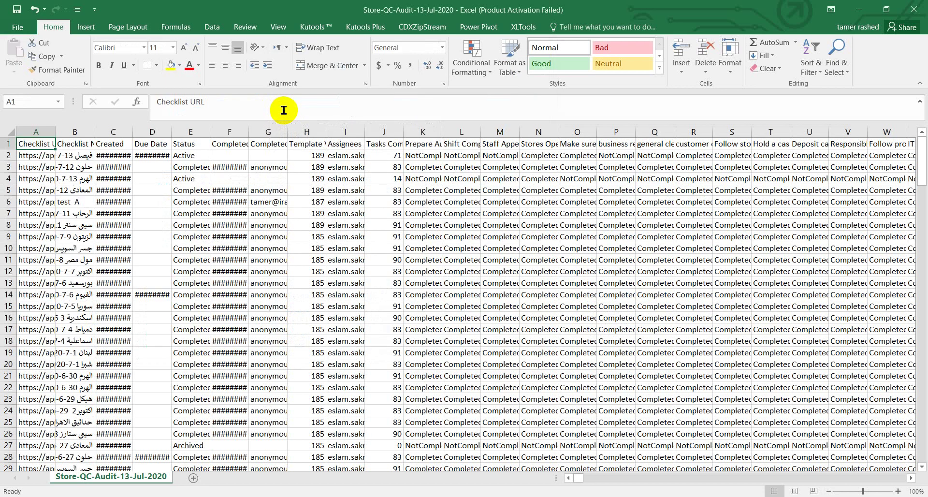
Step: Copy the Store-QC-Audit-13-Jul-2020 file from the Downloads folder
{"action": "key", "text": "alt+Tab"}
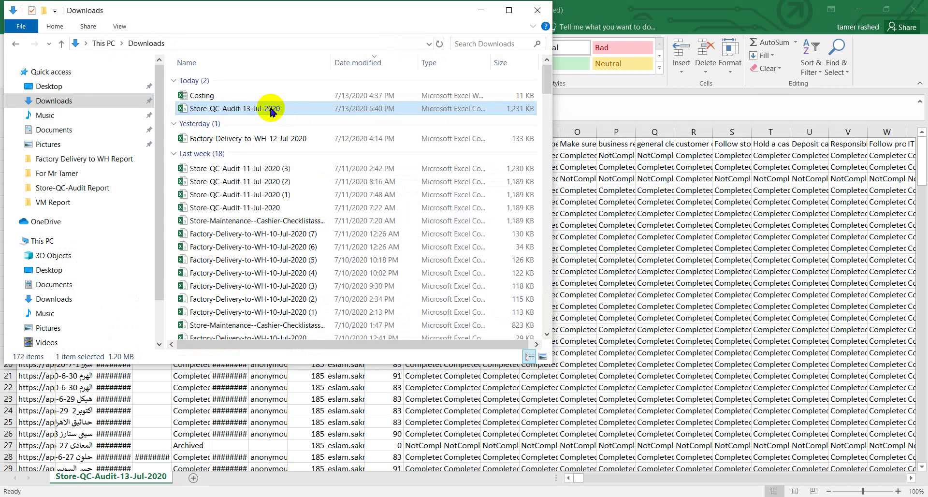
{"action": "left_click", "coordinate": [270, 109]}
{"action": "right_click", "coordinate": [271, 112]}
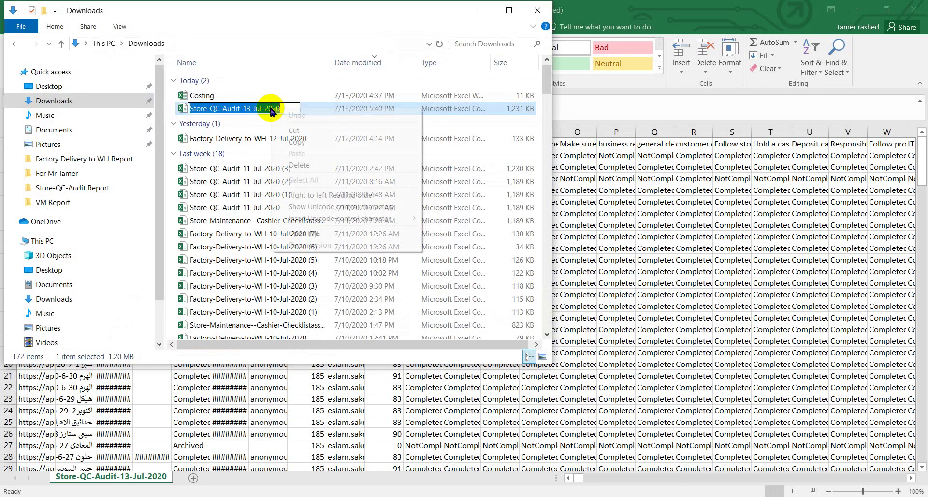
{"action": "left_click", "coordinate": [183, 111]}
{"action": "right_click", "coordinate": [182, 112]}
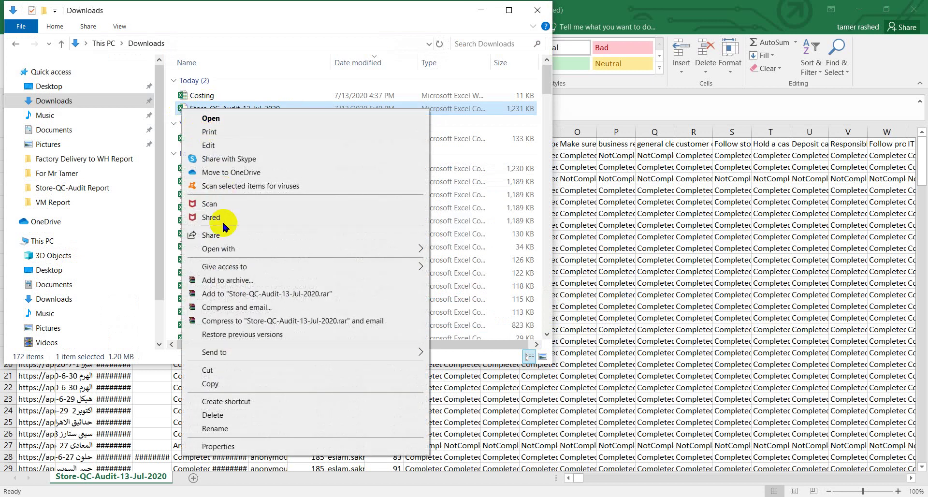
{"action": "left_click", "coordinate": [228, 384]}
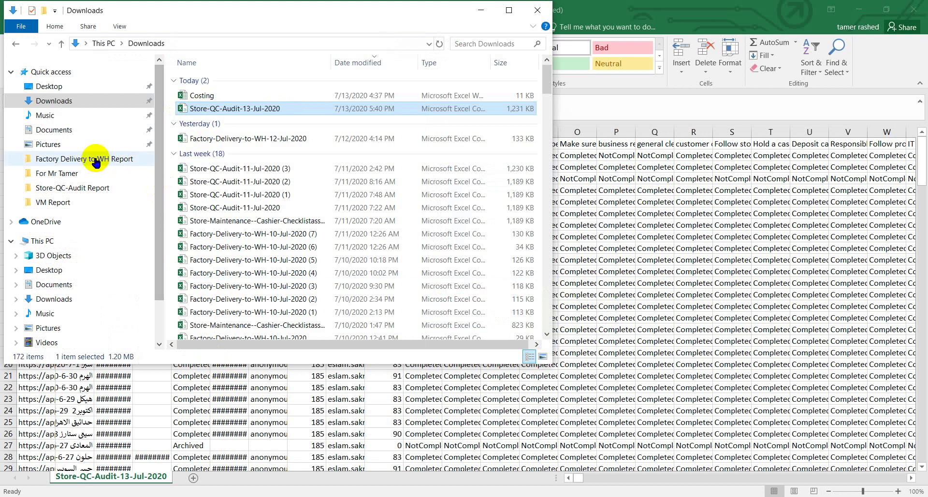
Step: Go to the Store-QC-Audit Report folder inside C:\PQ
{"action": "left_click", "coordinate": [80, 188]}
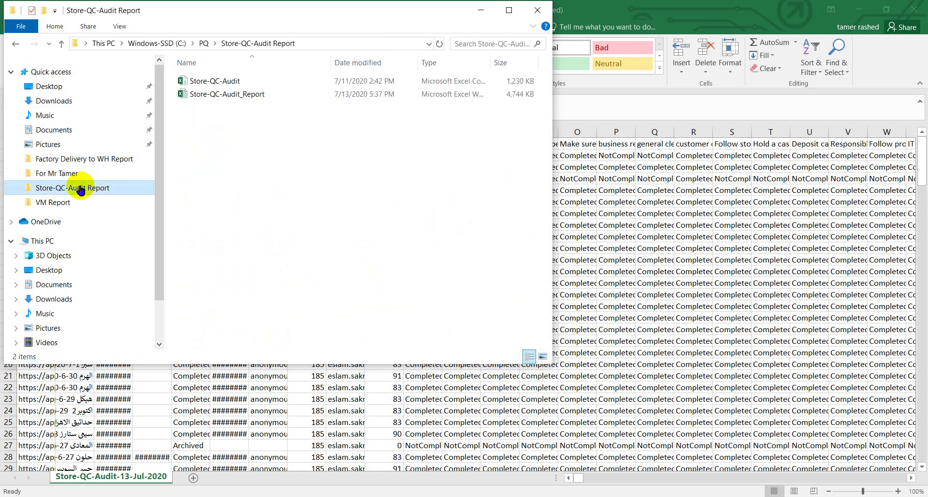
{"action": "left_click", "coordinate": [248, 46]}
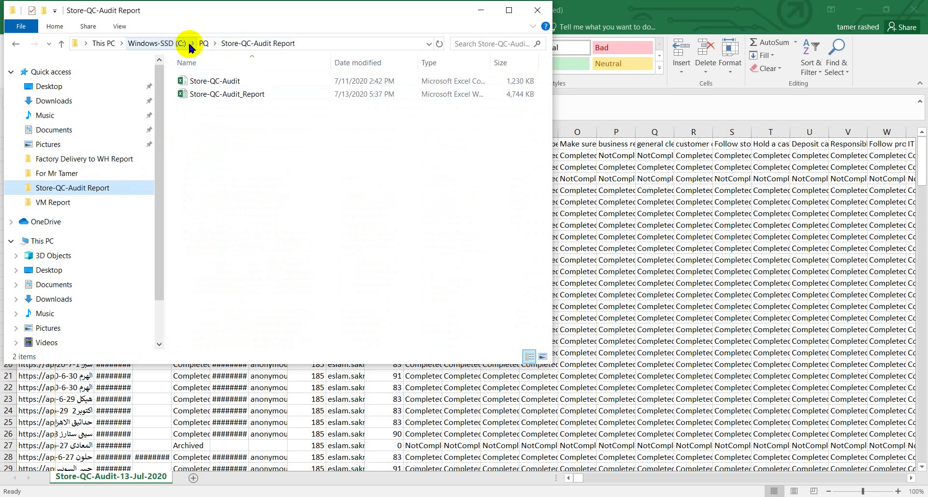
{"action": "left_click", "coordinate": [173, 45]}
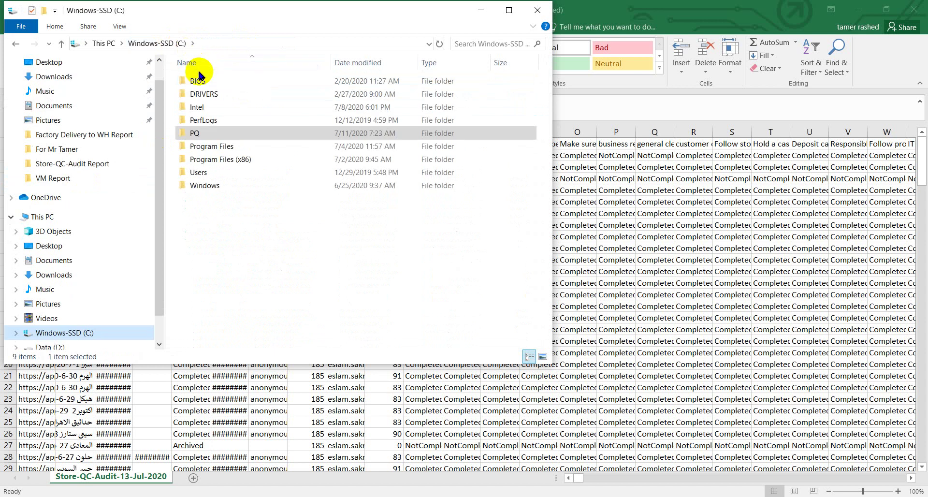
{"action": "double_click", "coordinate": [195, 134]}
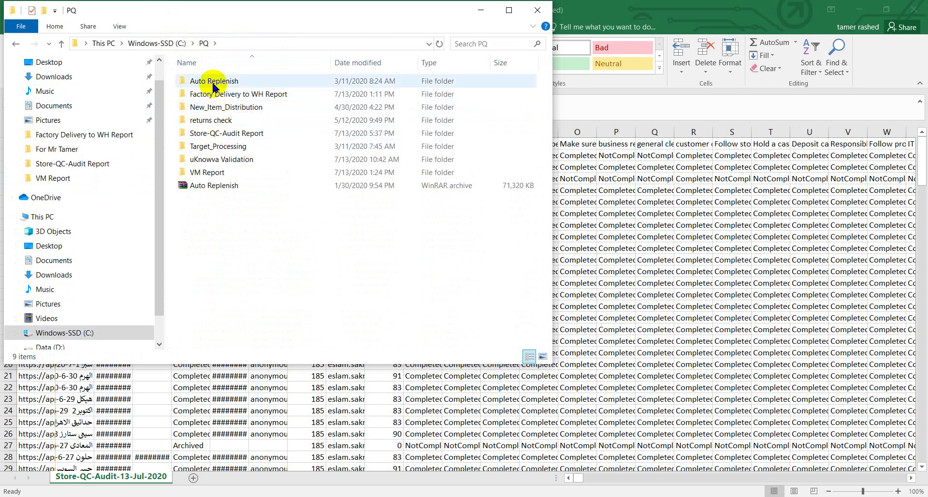
{"action": "left_click", "coordinate": [227, 137]}
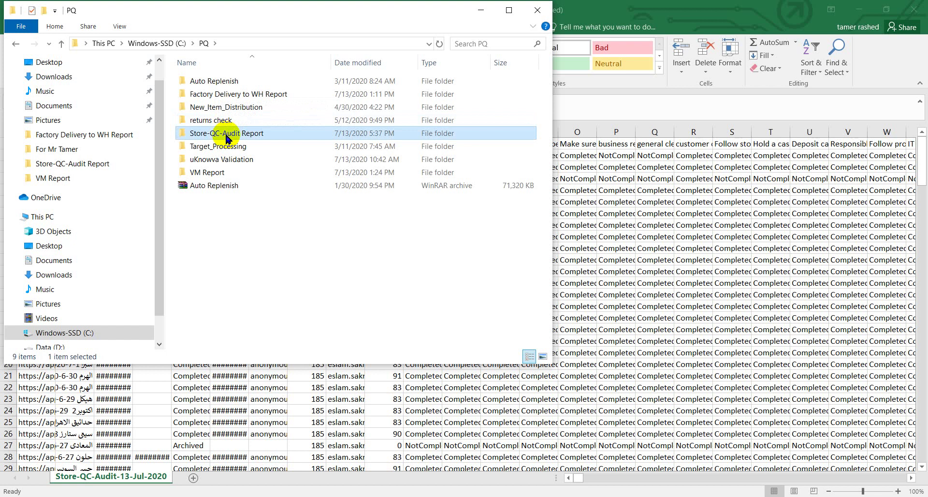
{"action": "double_click", "coordinate": [227, 137]}
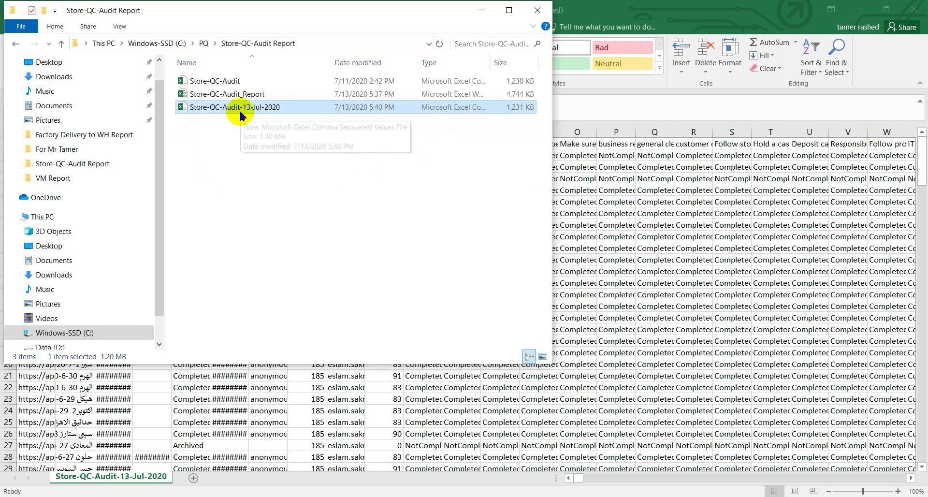
Step: Delete the old Store-QC-Audit file and rename the new export to Store-QC-Audit
{"action": "left_click", "coordinate": [233, 84]}
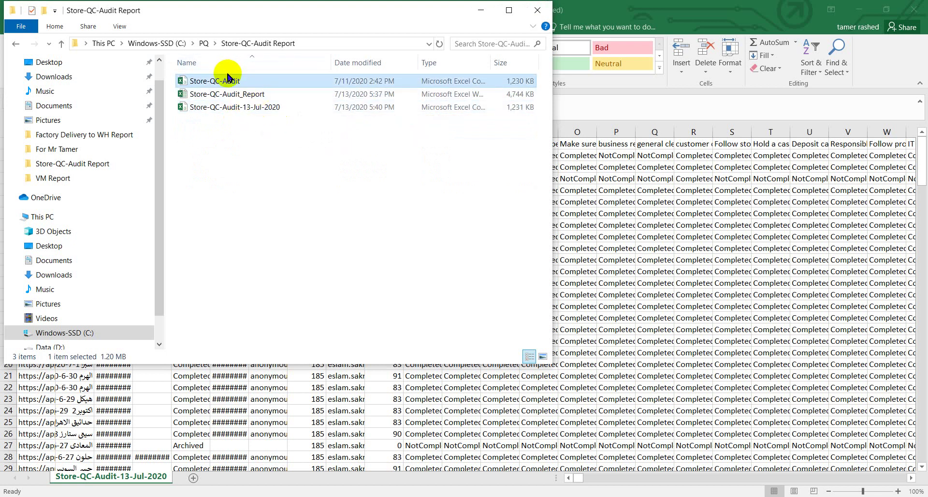
{"action": "left_click", "coordinate": [214, 81]}
{"action": "key", "text": "Escape"}
{"action": "key", "text": "Delete"}
{"action": "left_click", "coordinate": [221, 92]}
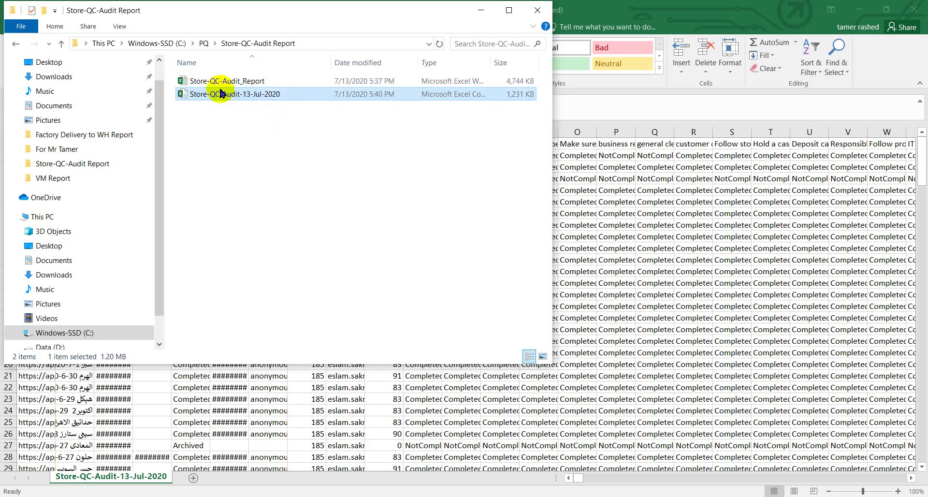
{"action": "left_click", "coordinate": [220, 91]}
{"action": "left_click", "coordinate": [220, 91]}
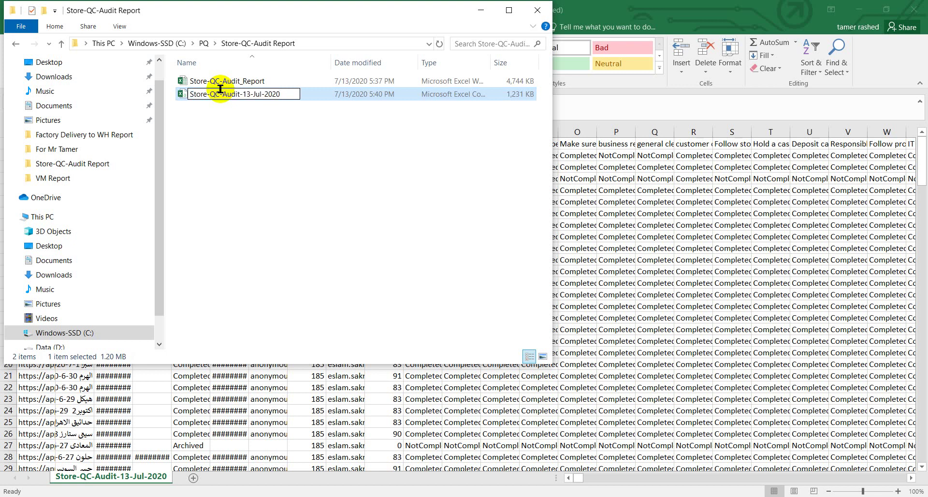
{"action": "key", "text": "BackSpace"}
{"action": "key", "text": "BackSpace"}
{"action": "key", "text": "BackSpace"}
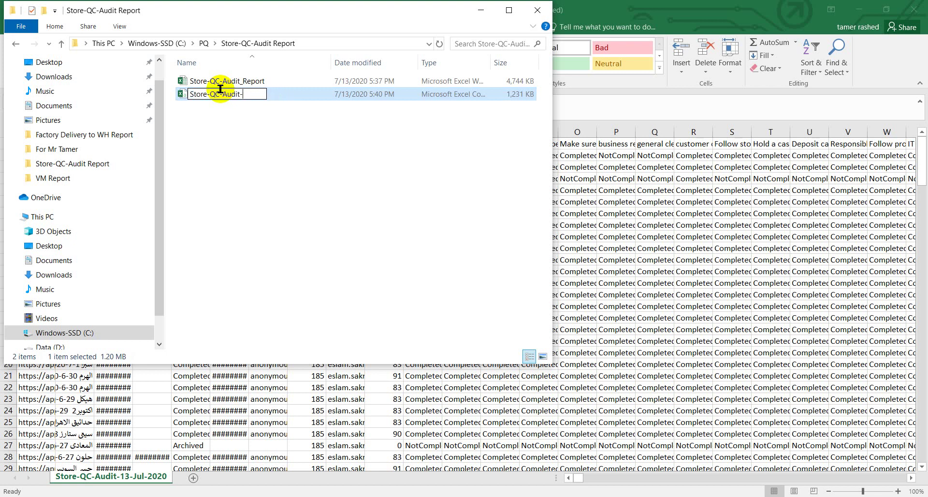
{"action": "key", "text": "Return"}
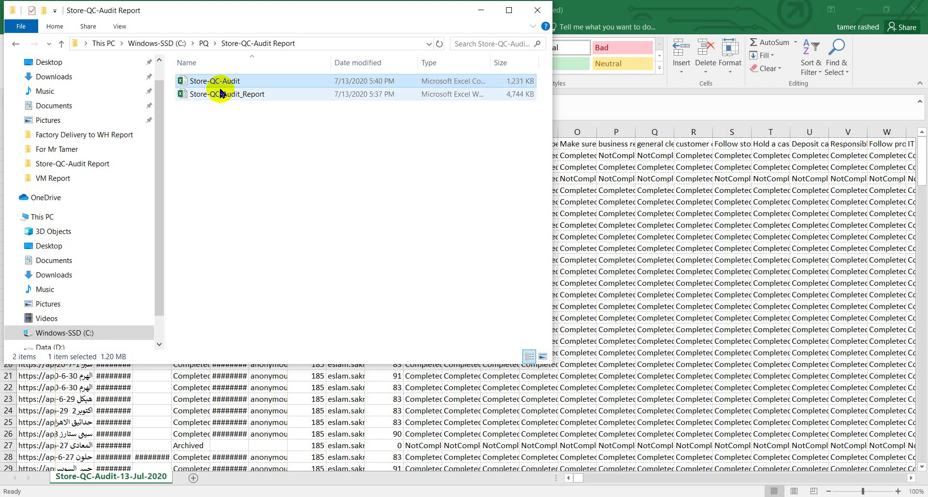
Step: Open the Store-QC-Audit_Report workbook in Excel
{"action": "left_click", "coordinate": [225, 106]}
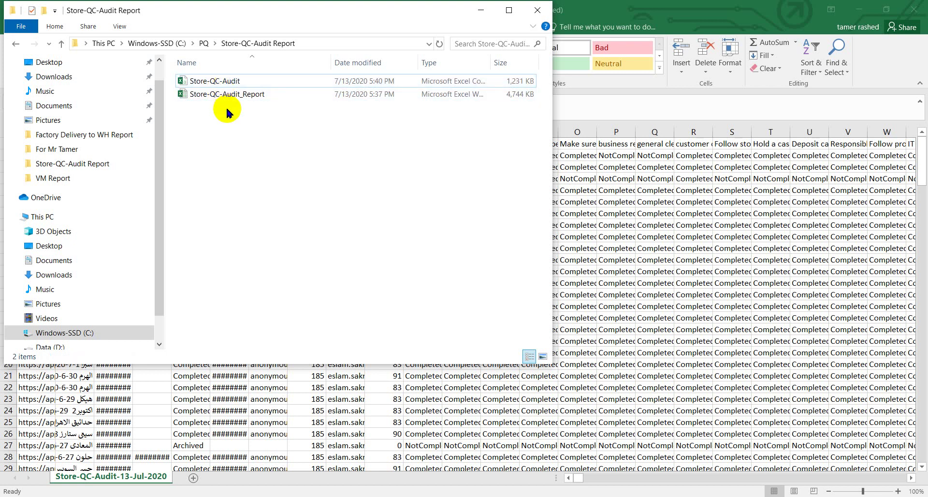
{"action": "left_click", "coordinate": [211, 82]}
{"action": "key", "text": "Down"}
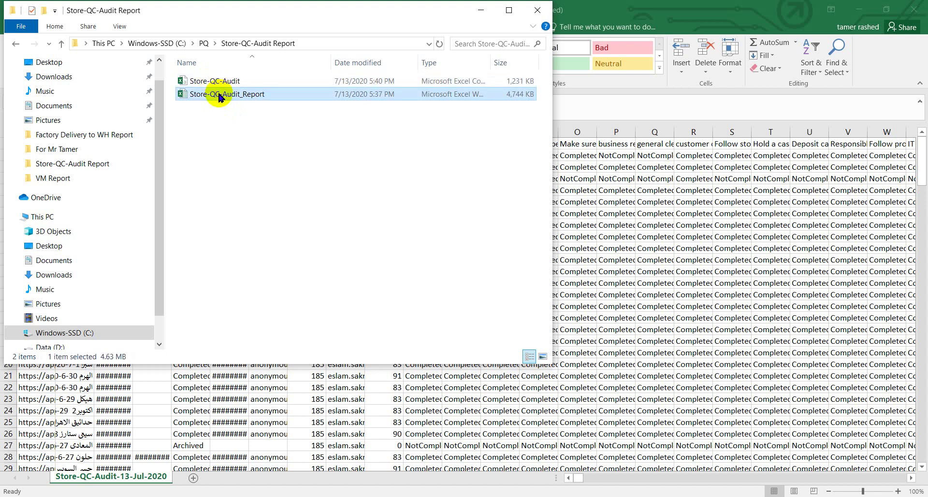
{"action": "double_click", "coordinate": [220, 95]}
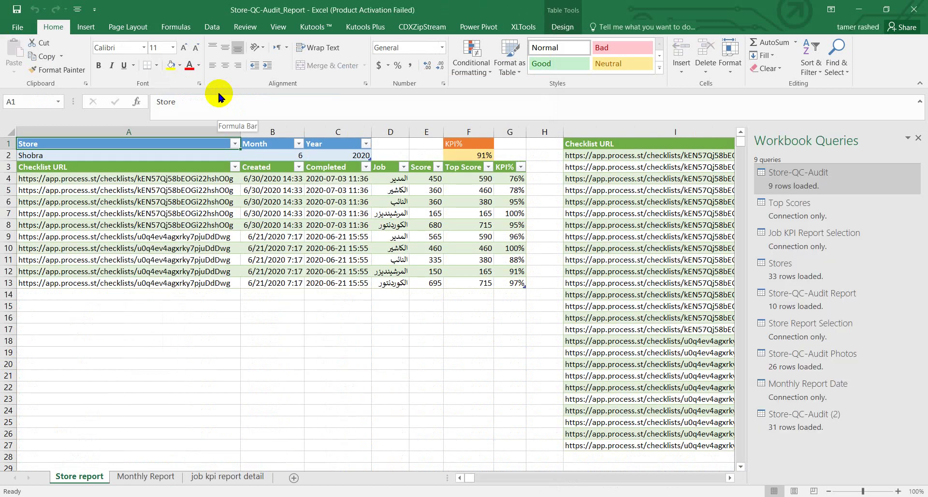
Step: Look over the Monthly Report and job kpi report detail sheets, then return to Store report cell A2
{"action": "left_click", "coordinate": [162, 477]}
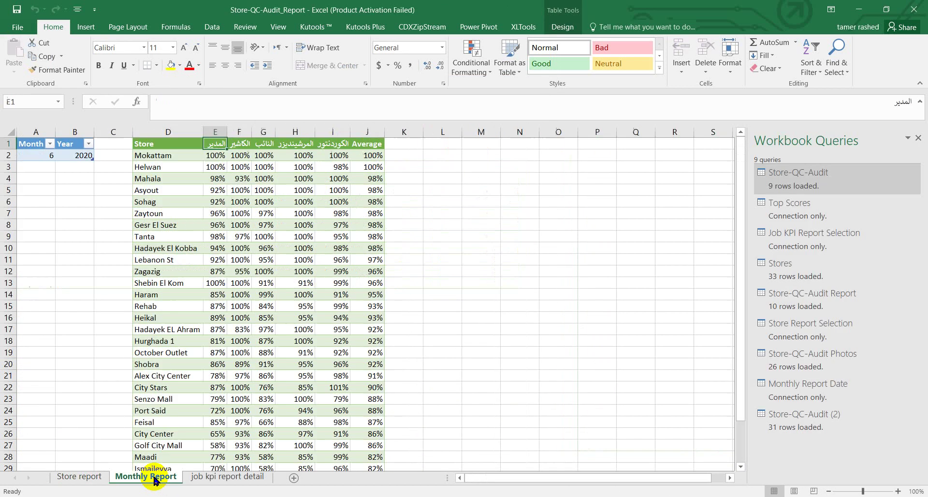
{"action": "left_click", "coordinate": [198, 476]}
{"action": "left_click", "coordinate": [90, 474]}
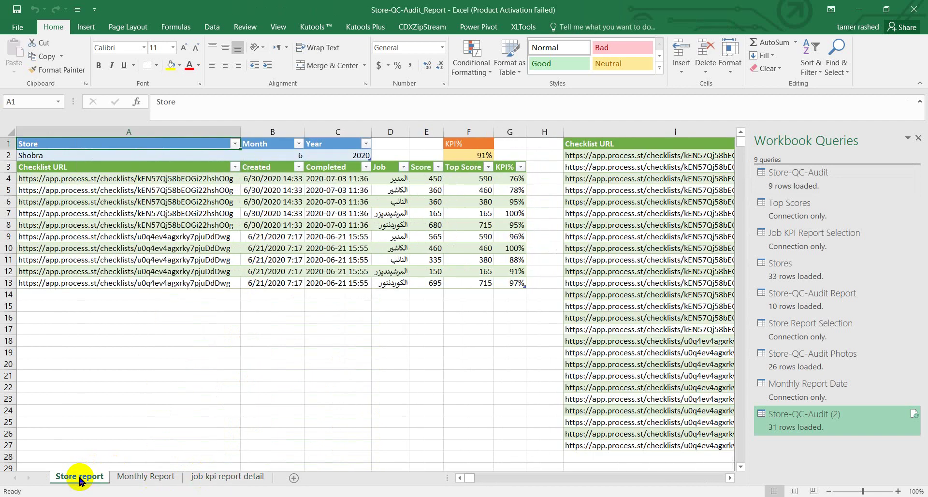
{"action": "left_click", "coordinate": [156, 261]}
{"action": "key", "text": "Up"}
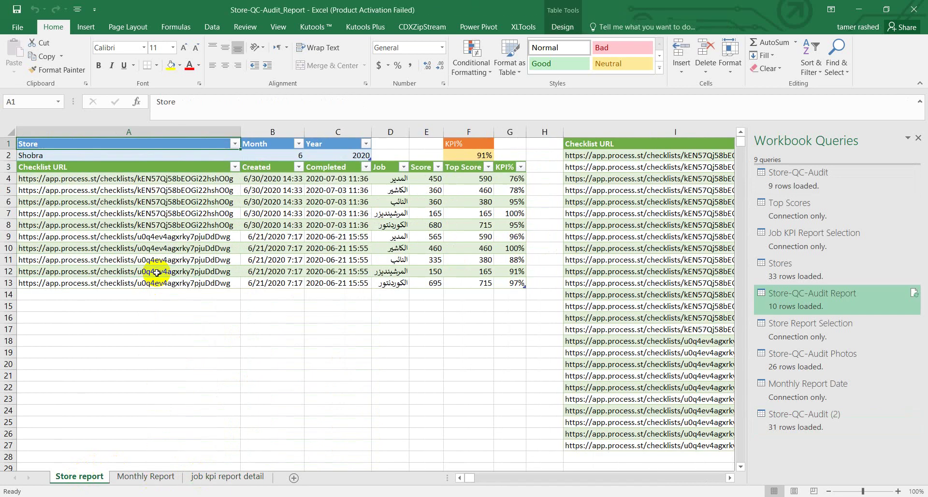
{"action": "key", "text": "Up"}
{"action": "key", "text": "Down"}
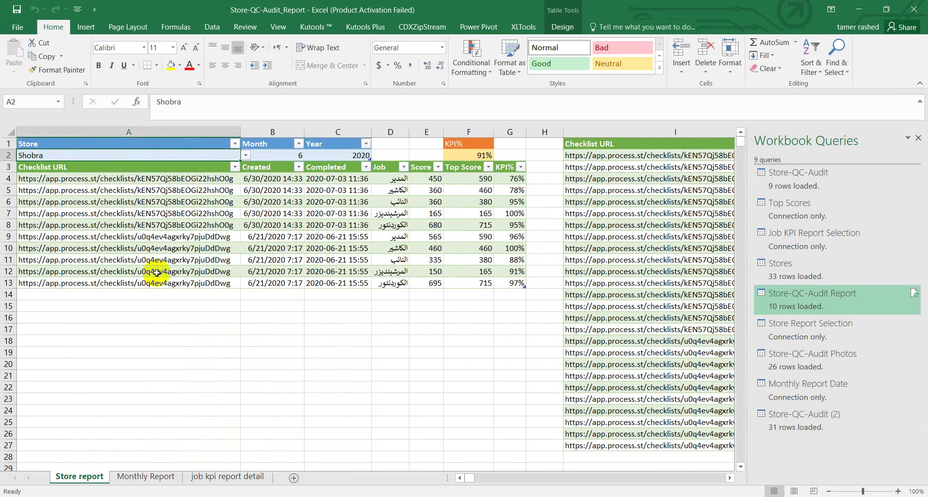
Step: Pick Haram from the A2 store dropdown, keeping month 6 and year 2020
{"action": "key", "text": "alt+Down"}
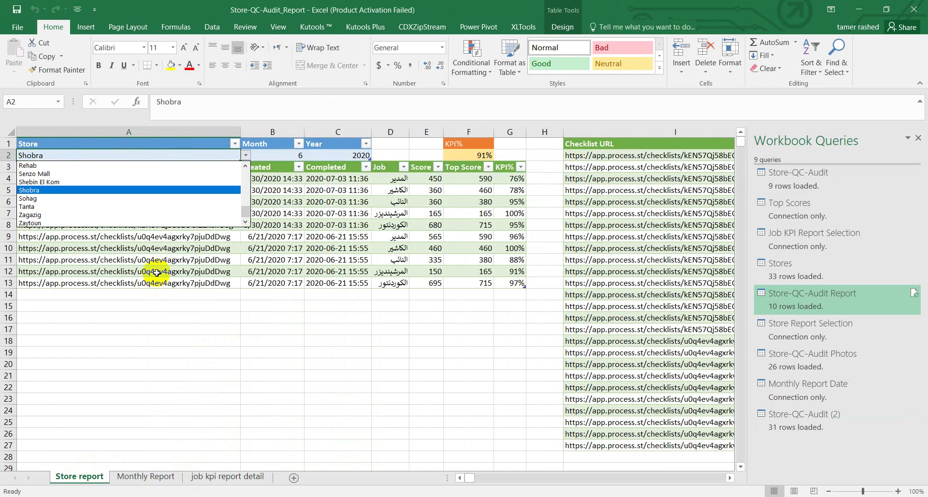
{"action": "key", "text": "Up"}
{"action": "key", "text": "Up"}
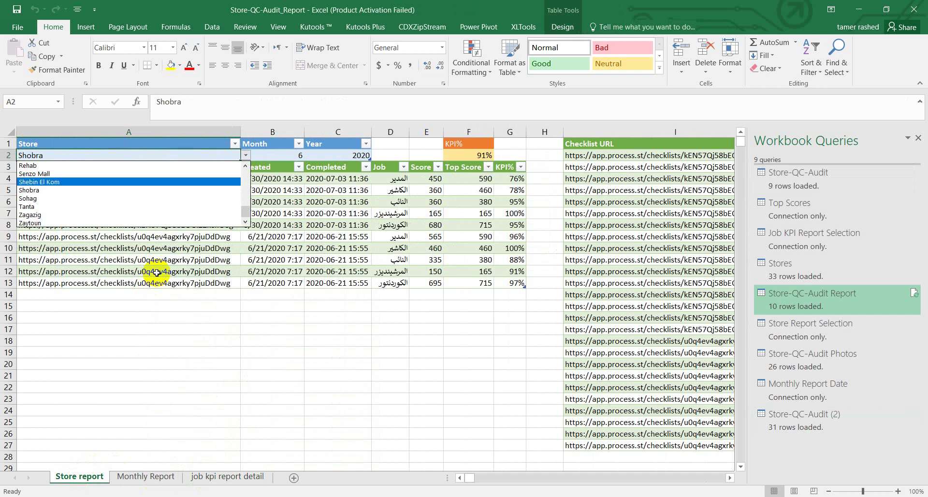
{"action": "key", "text": "Up"}
{"action": "key", "text": "Up"}
{"action": "key", "text": "Up"}
{"action": "key", "text": "Up"}
{"action": "key", "text": "Up"}
{"action": "key", "text": "Up"}
{"action": "key", "text": "Up"}
{"action": "key", "text": "Up"}
{"action": "key", "text": "Up"}
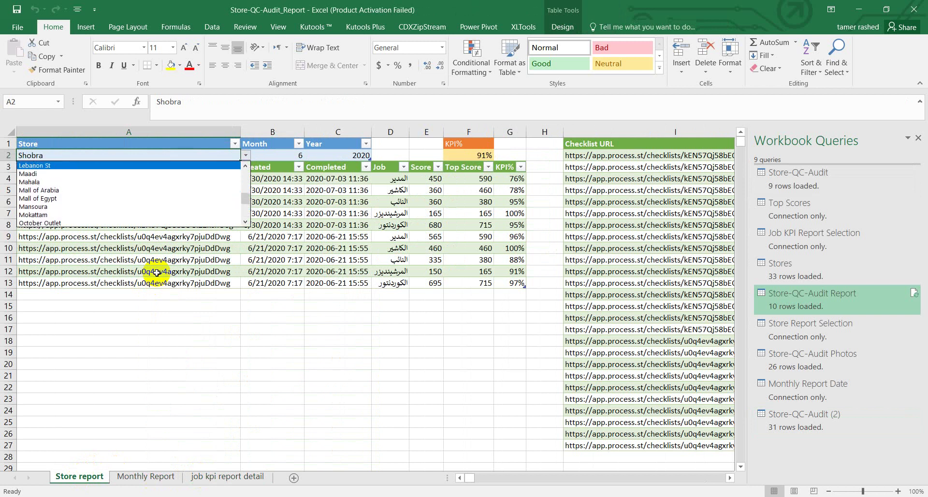
{"action": "key", "text": "Up"}
{"action": "key", "text": "Up"}
{"action": "key", "text": "Up"}
{"action": "key", "text": "Up"}
{"action": "key", "text": "Up"}
{"action": "key", "text": "Up"}
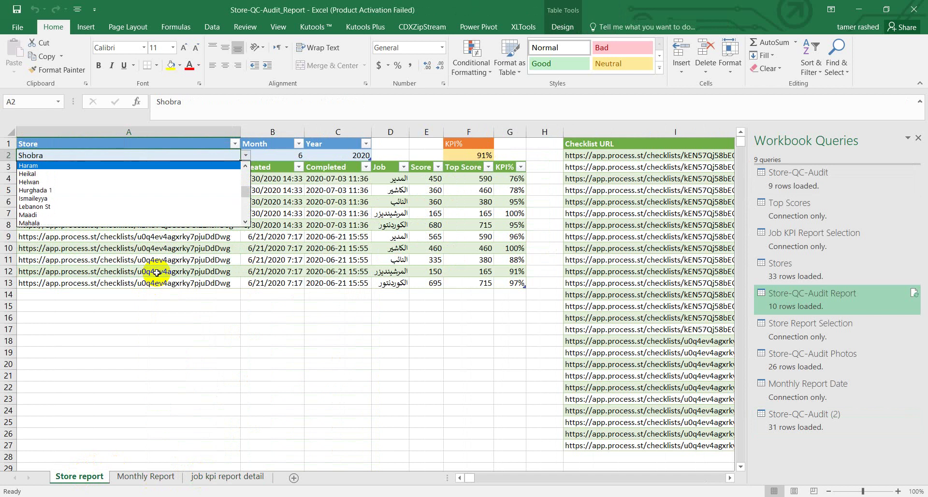
{"action": "key", "text": "Return"}
{"action": "key", "text": "Tab"}
{"action": "key", "text": "Down"}
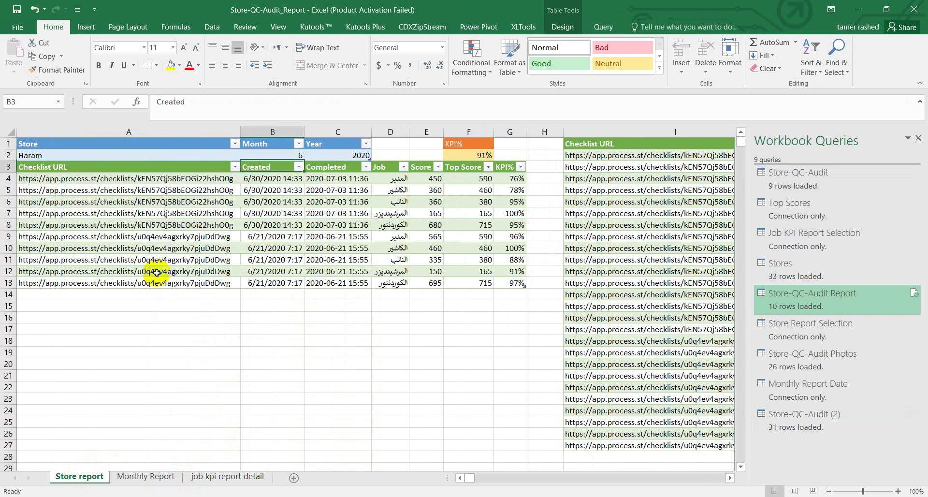
{"action": "key", "text": "Down"}
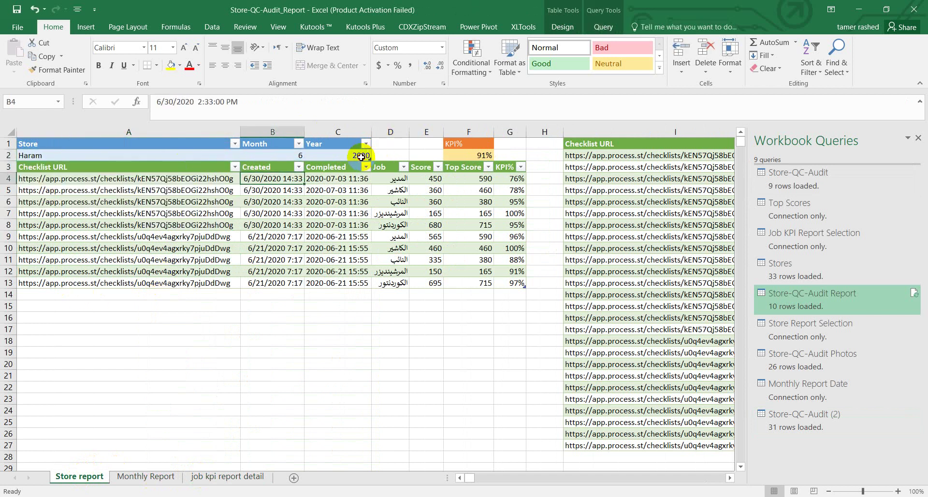
{"action": "left_click", "coordinate": [360, 154]}
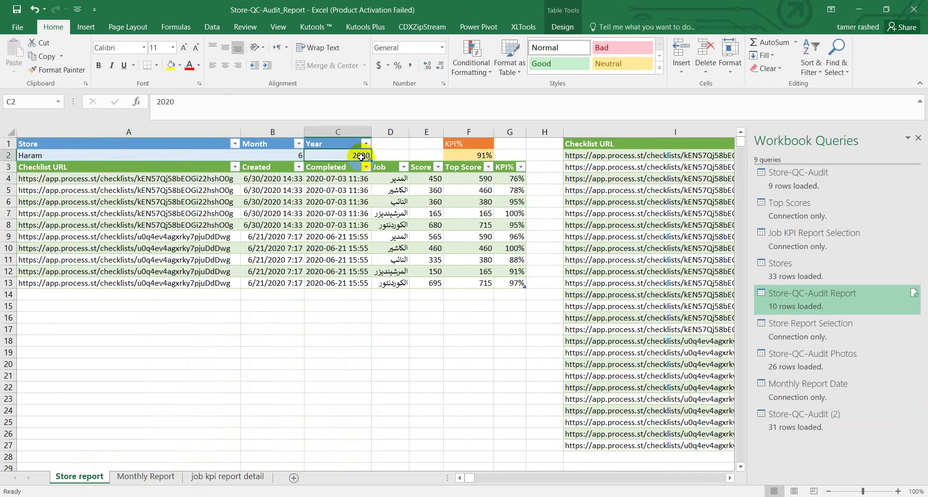
Step: Refresh the Store report table to list Haram's June 2020 audits with overall KPI% 93%
{"action": "right_click", "coordinate": [182, 235]}
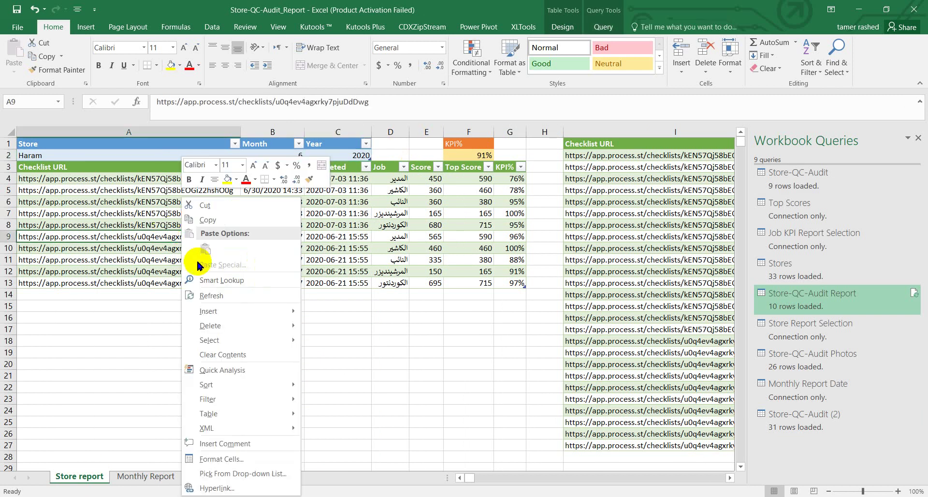
{"action": "left_click", "coordinate": [216, 294]}
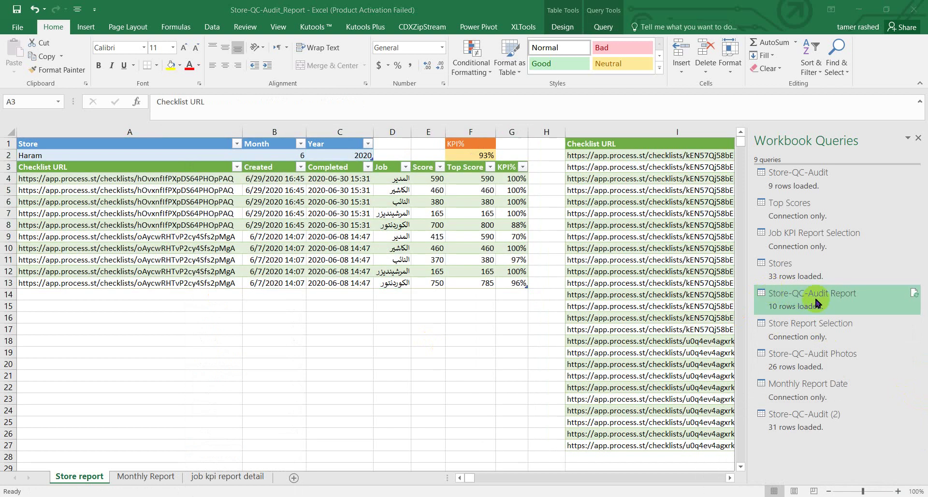
{"action": "left_click", "coordinate": [214, 27]}
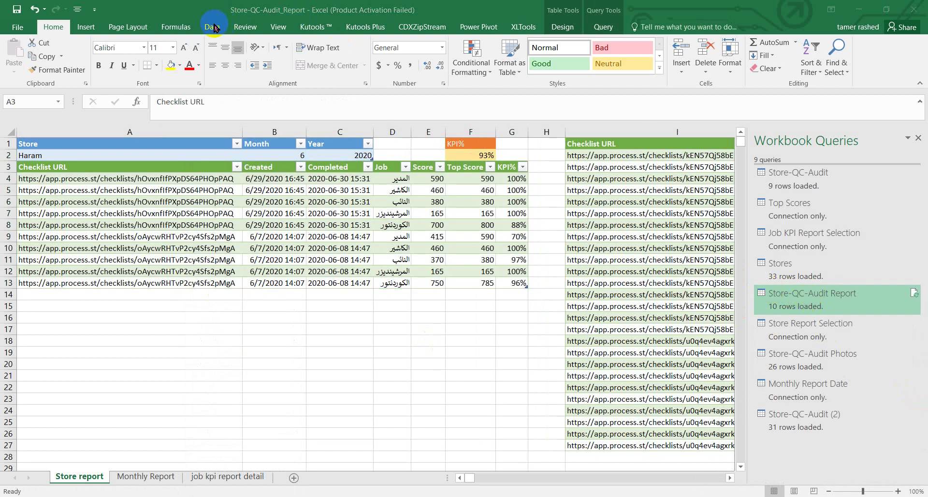
{"action": "key", "text": "ctrl+a"}
{"action": "left_click", "coordinate": [214, 27]}
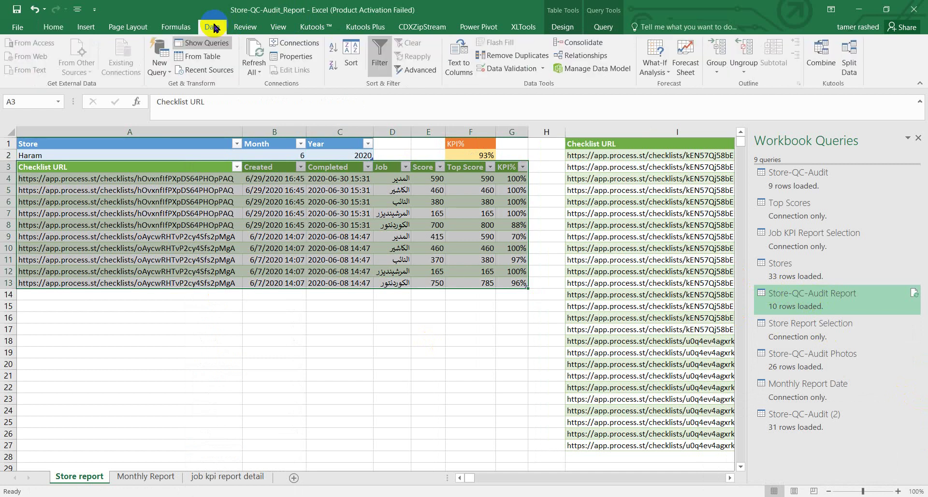
{"action": "left_click", "coordinate": [208, 43]}
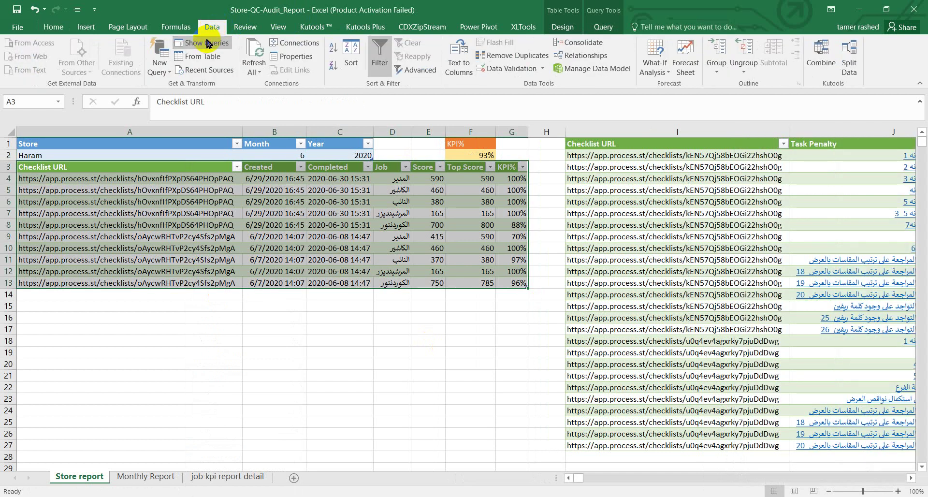
{"action": "left_click", "coordinate": [208, 43]}
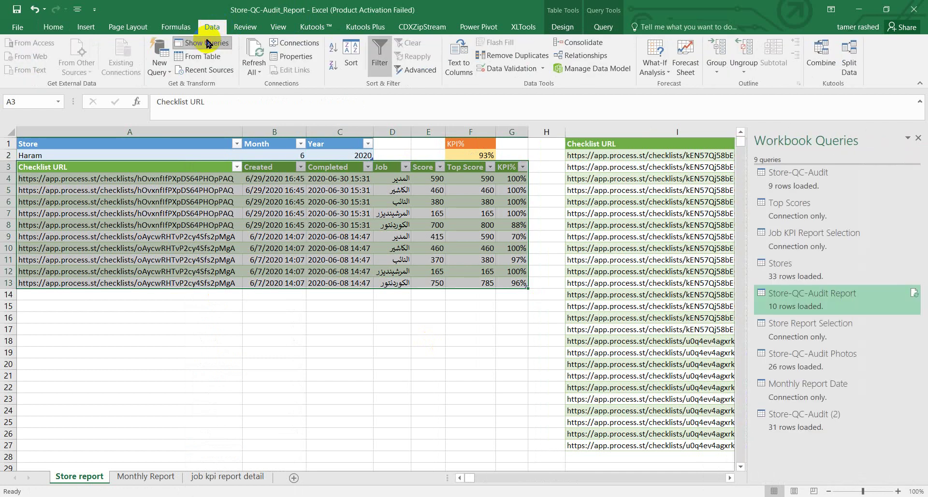
{"action": "left_click", "coordinate": [518, 260]}
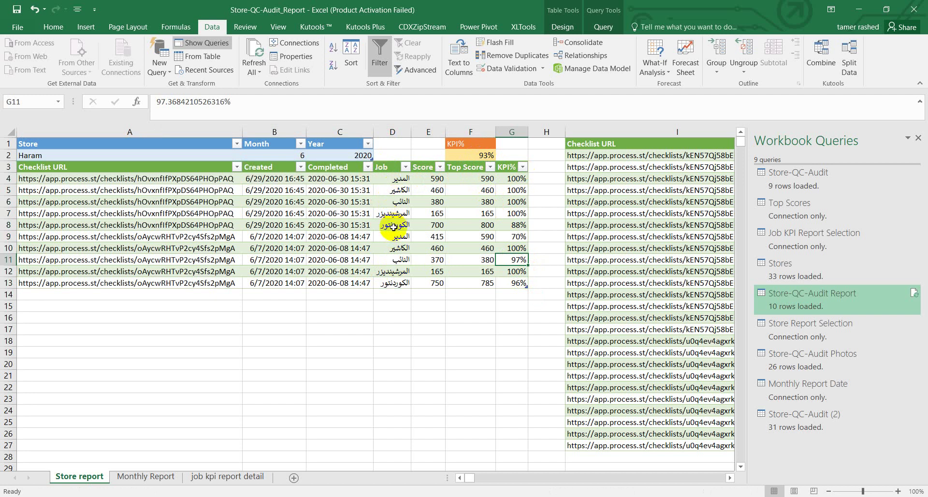
{"action": "left_click_drag", "start_coordinate": [215, 181], "coordinate": [213, 226]}
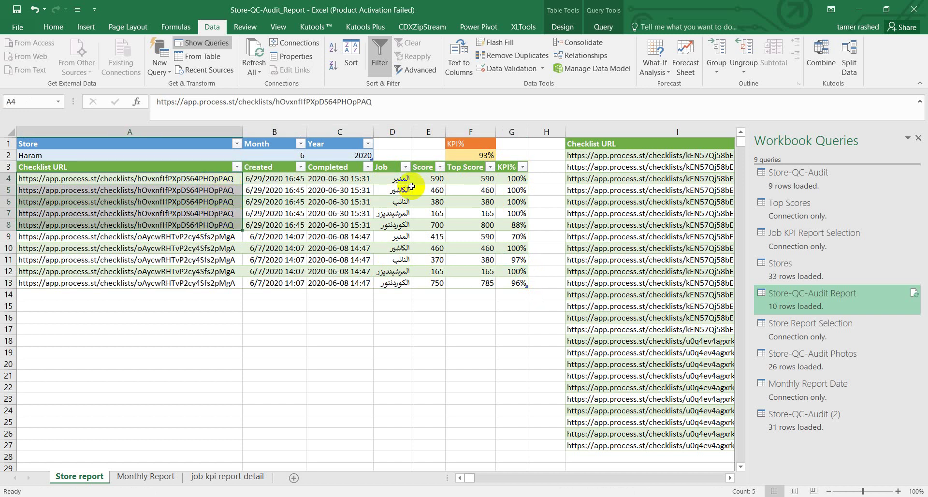
{"action": "left_click", "coordinate": [223, 238]}
{"action": "left_click_drag", "start_coordinate": [223, 237], "coordinate": [225, 283]}
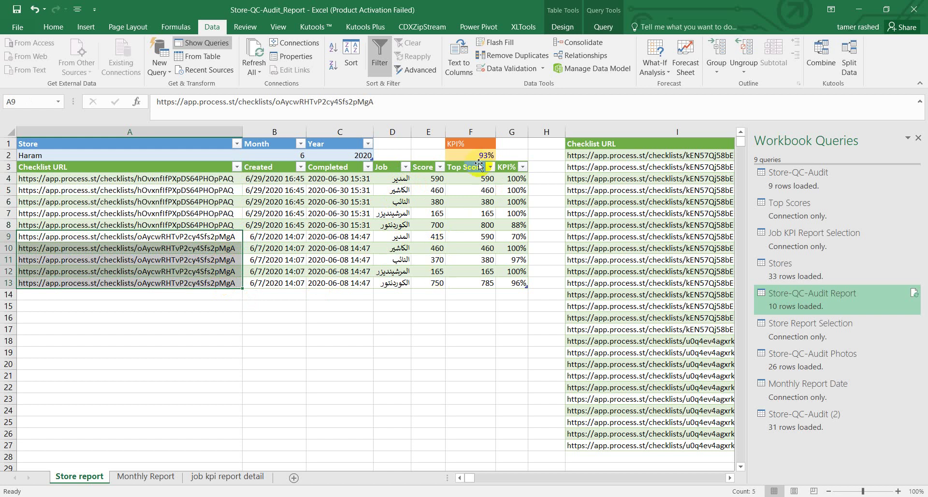
Step: Refresh the Store-QC-Audit Photos table and scroll right to its Task Penalty and Value columns
{"action": "right_click", "coordinate": [653, 190]}
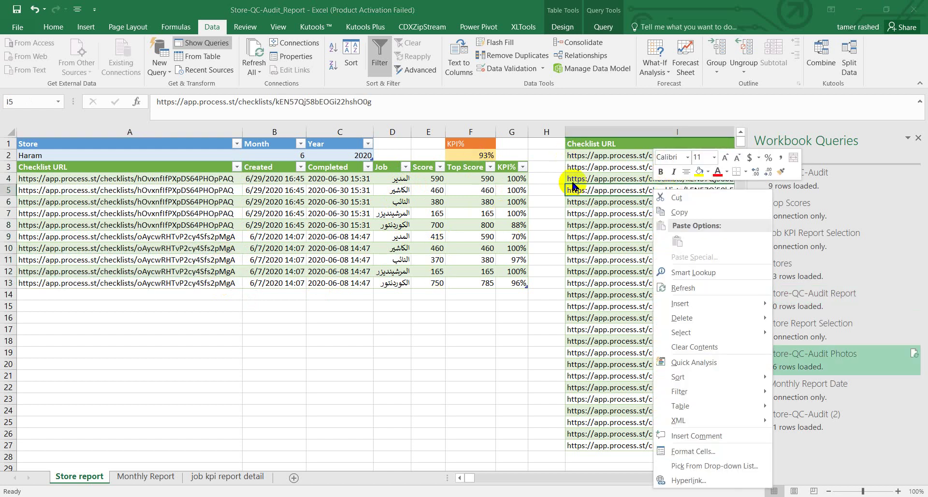
{"action": "left_click", "coordinate": [684, 288]}
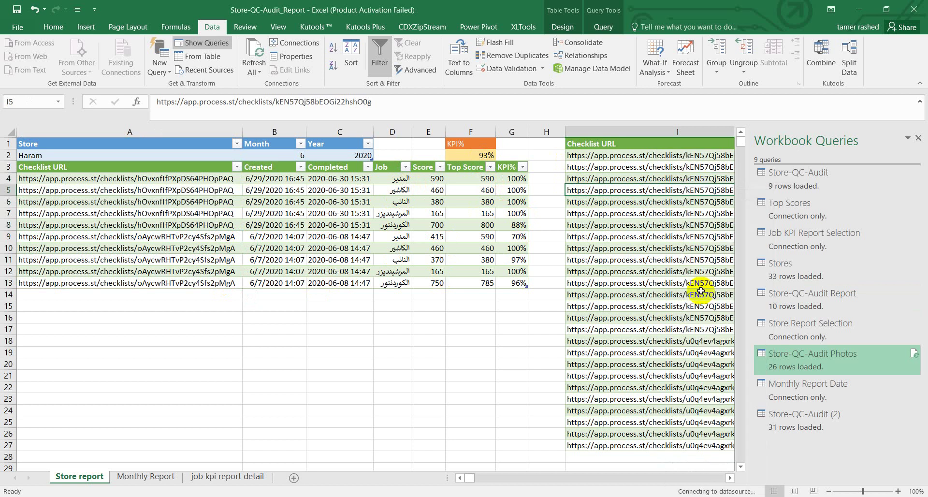
{"action": "left_click", "coordinate": [729, 479]}
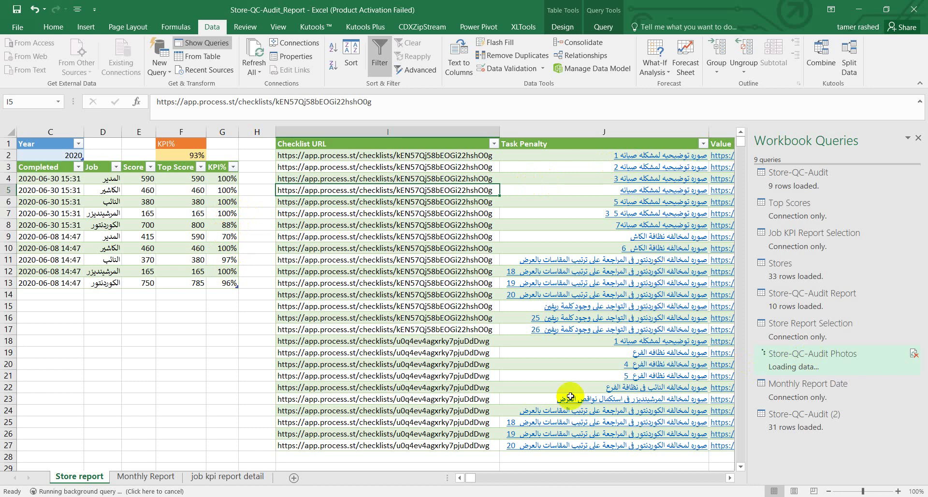
{"action": "left_click", "coordinate": [728, 477]}
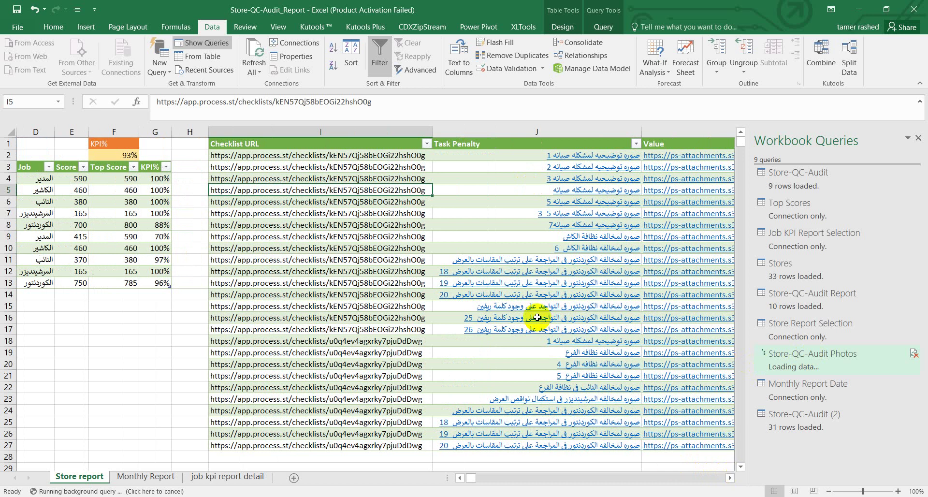
Step: On the Monthly Report sheet, check the current month 6, year 2020 and store KPI table
{"action": "left_click", "coordinate": [151, 479]}
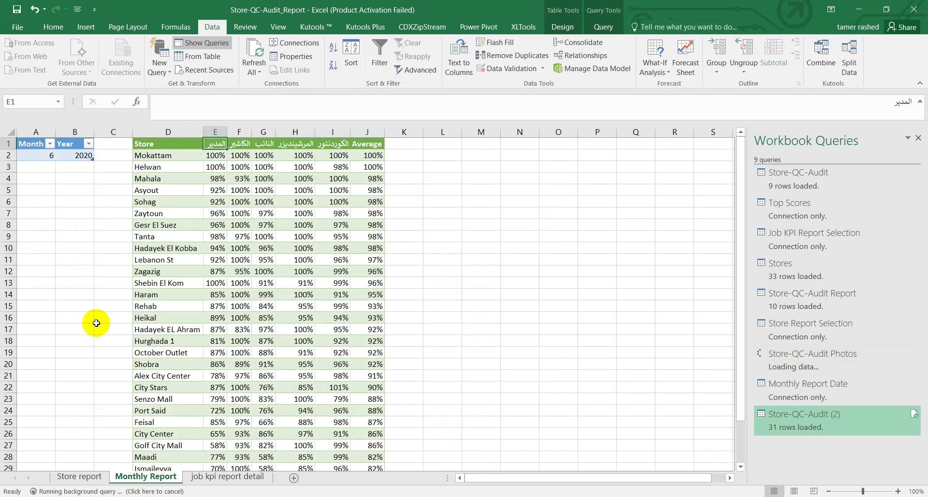
{"action": "key", "text": "Left"}
{"action": "key", "text": "Left"}
{"action": "key", "text": "Left"}
{"action": "key", "text": "Left"}
{"action": "key", "text": "Right"}
{"action": "key", "text": "Left"}
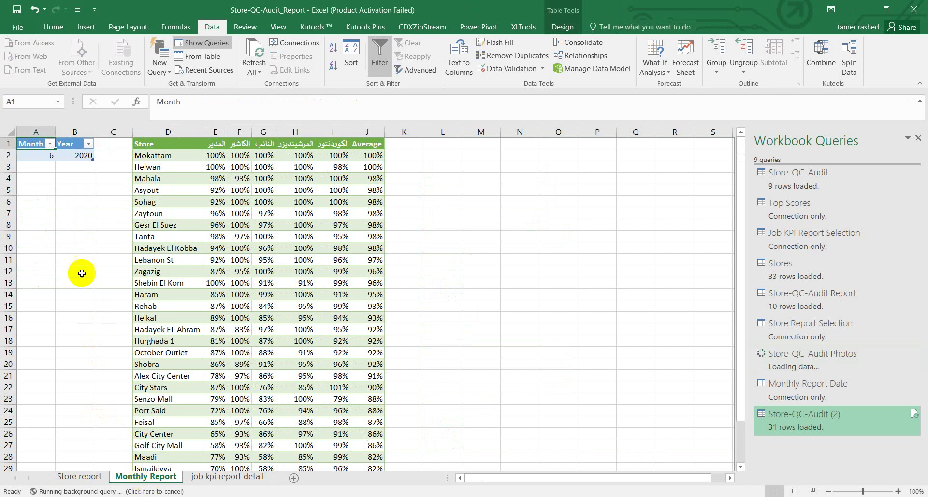
{"action": "left_click", "coordinate": [41, 155]}
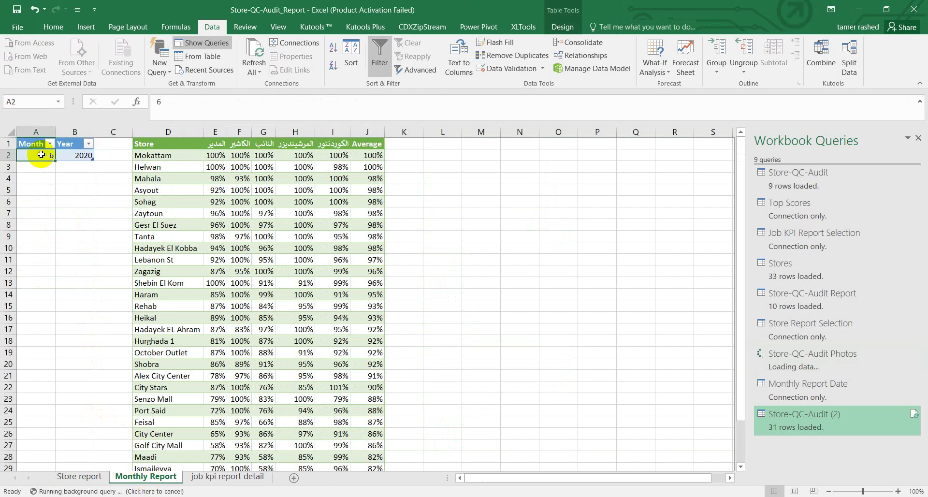
{"action": "left_click", "coordinate": [72, 155]}
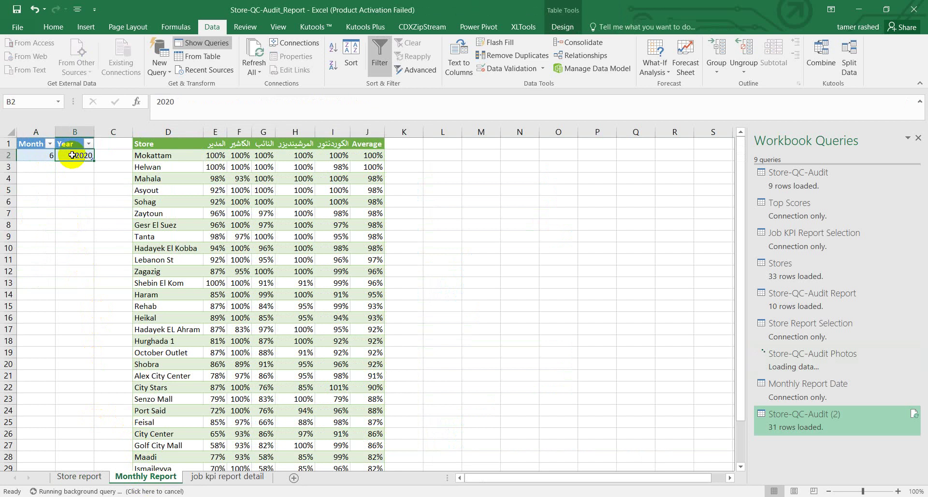
{"action": "left_click", "coordinate": [195, 189]}
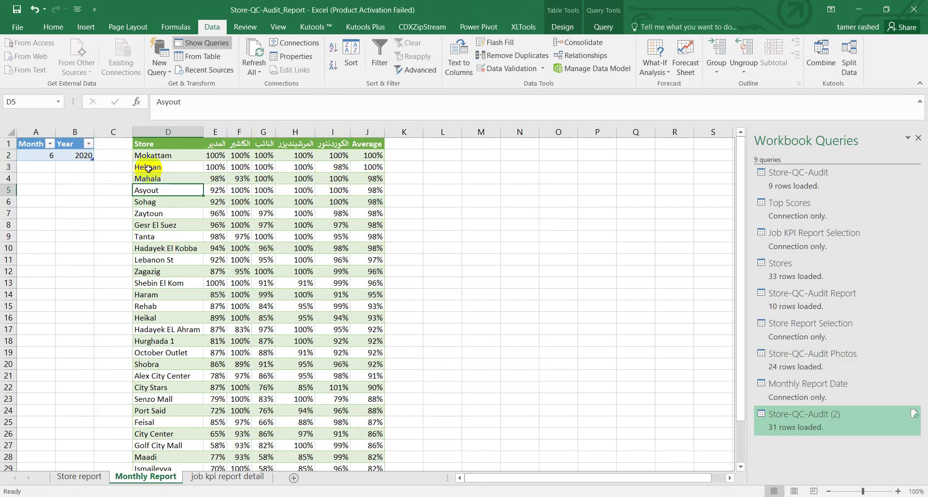
Step: Change the month in A2 to 7 and refresh the store KPI table
{"action": "left_click", "coordinate": [38, 155]}
{"action": "type", "text": "7"}
{"action": "key", "text": "Return"}
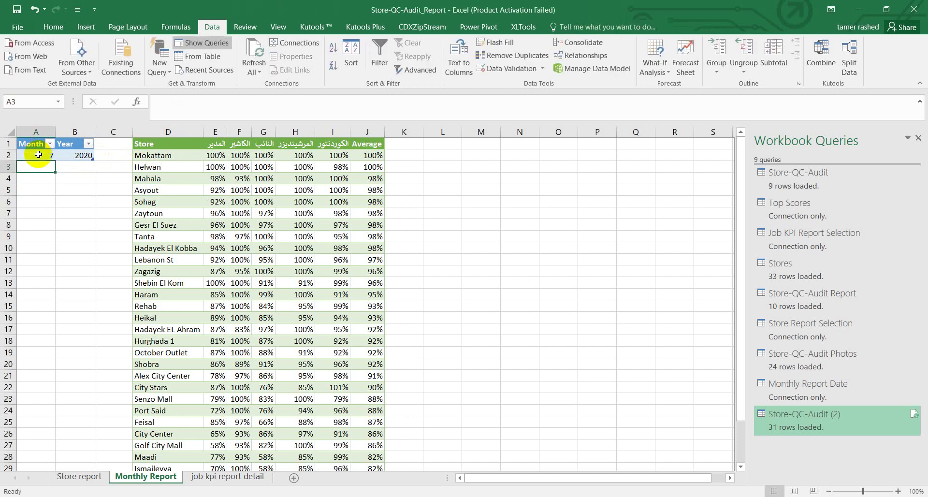
{"action": "left_click", "coordinate": [207, 188]}
{"action": "right_click", "coordinate": [209, 186]}
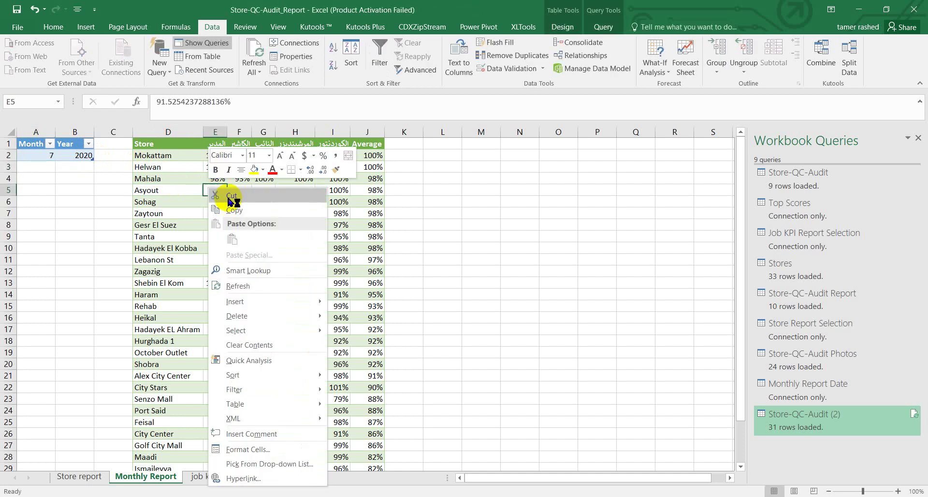
{"action": "left_click", "coordinate": [251, 286]}
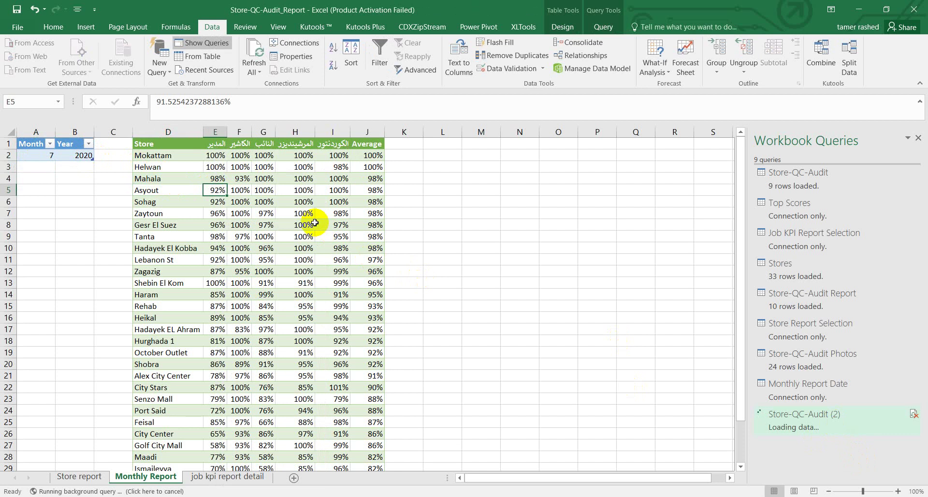
Step: On the Store report sheet, select the Top Score and KPI% figures and the checklist URLs
{"action": "left_click", "coordinate": [86, 479]}
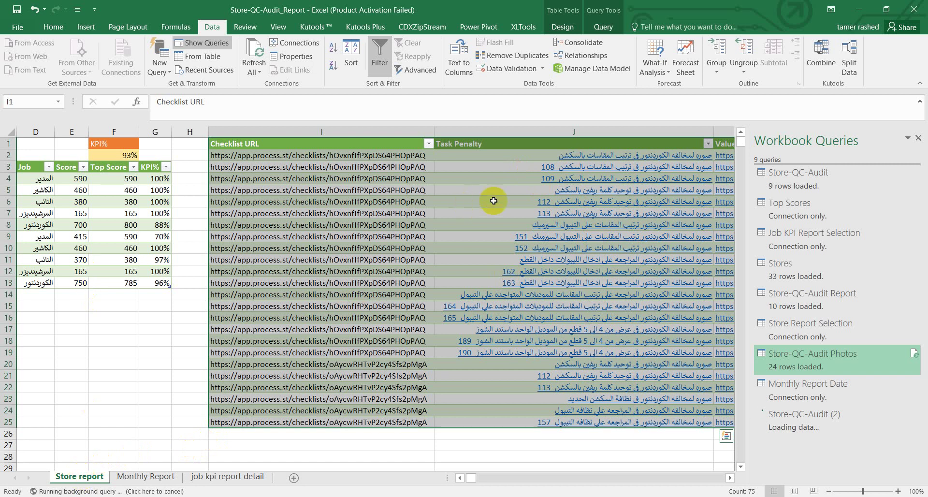
{"action": "left_click", "coordinate": [386, 168]}
{"action": "key", "text": "Left"}
{"action": "key", "text": "Left"}
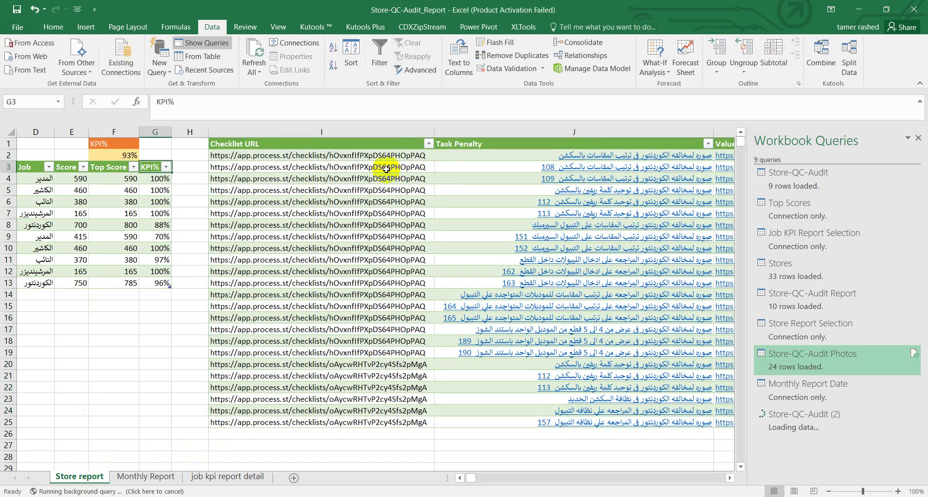
{"action": "left_click_drag", "start_coordinate": [124, 160], "coordinate": [163, 248]}
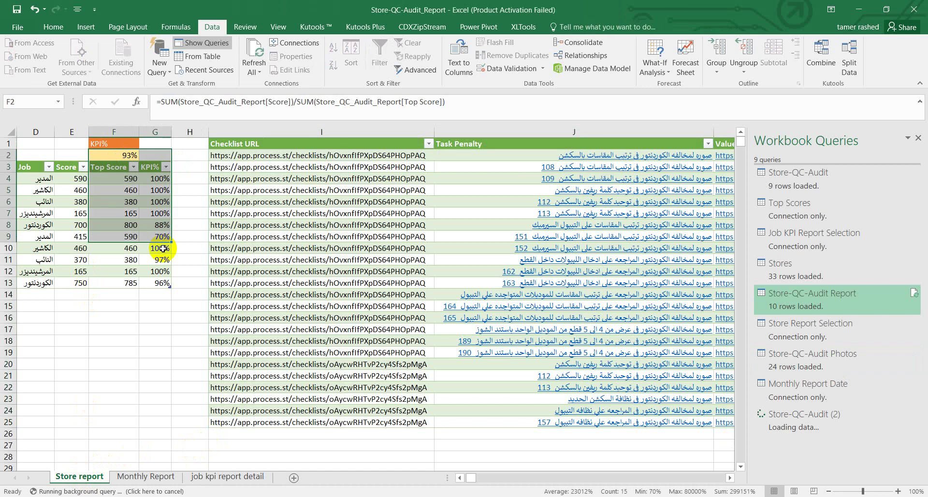
{"action": "mouse_move", "coordinate": [369, 155]}
{"action": "left_mouse_down"}
{"action": "mouse_move", "coordinate": [729, 340]}
{"action": "mouse_move", "coordinate": [267, 306]}
{"action": "left_mouse_up"}
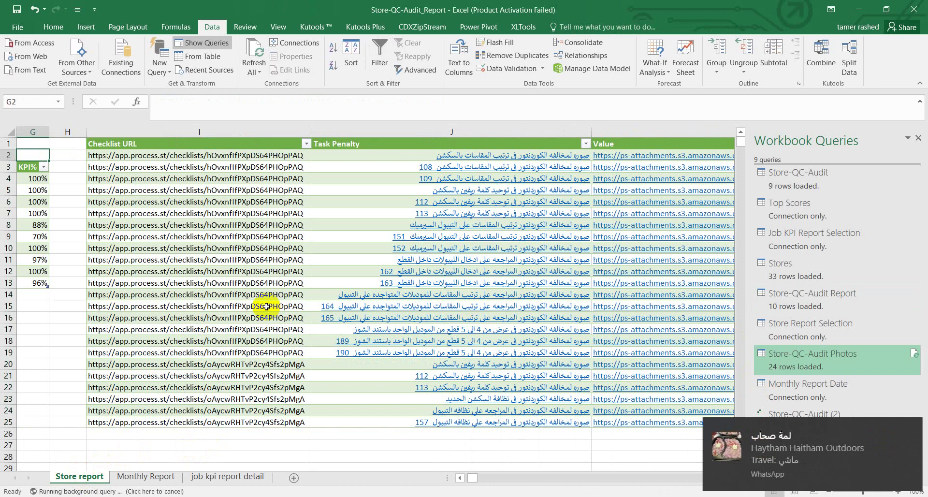
{"action": "mouse_move", "coordinate": [267, 306]}
{"action": "left_mouse_down"}
{"action": "mouse_move", "coordinate": [276, 160]}
{"action": "mouse_move", "coordinate": [299, 333]}
{"action": "mouse_move", "coordinate": [297, 422]}
{"action": "left_mouse_up"}
Step: Select the first checklist's job names in the KPI table, then a checklist URL in the photos table
{"action": "left_click", "coordinate": [297, 364]}
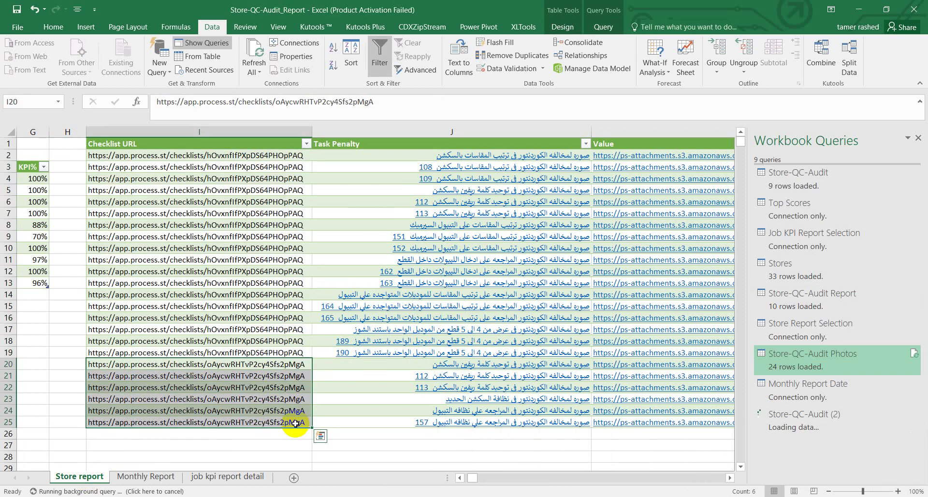
{"action": "key", "text": "Left"}
{"action": "key", "text": "Left"}
{"action": "key", "text": "Left"}
{"action": "key", "text": "Left"}
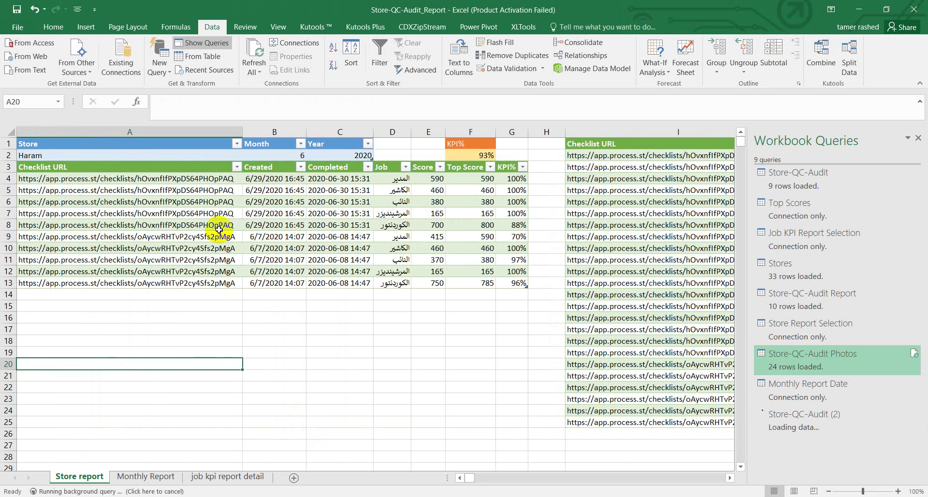
{"action": "left_click_drag", "start_coordinate": [218, 180], "coordinate": [218, 284]}
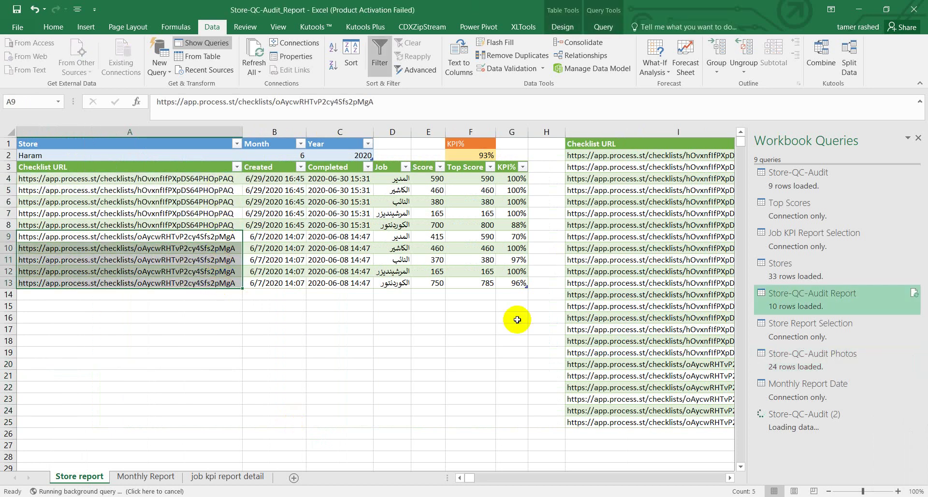
{"action": "left_click", "coordinate": [398, 177]}
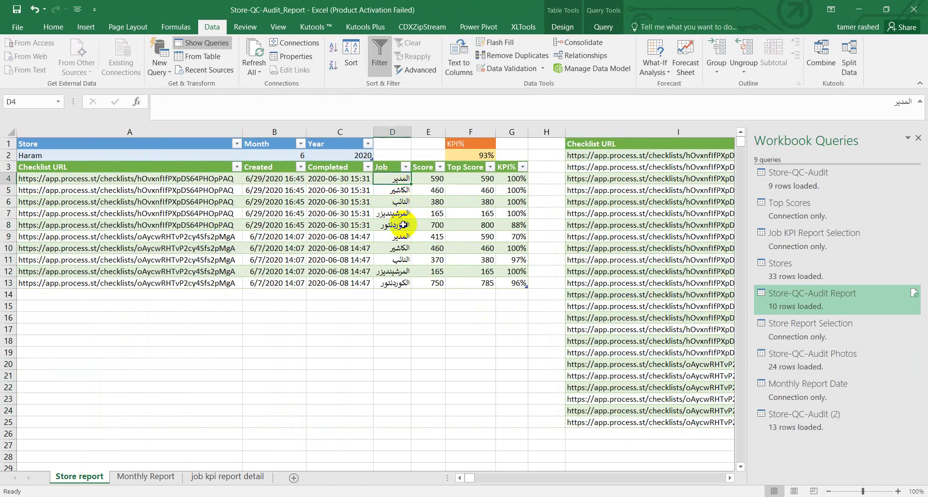
{"action": "left_click_drag", "start_coordinate": [403, 224], "coordinate": [400, 181]}
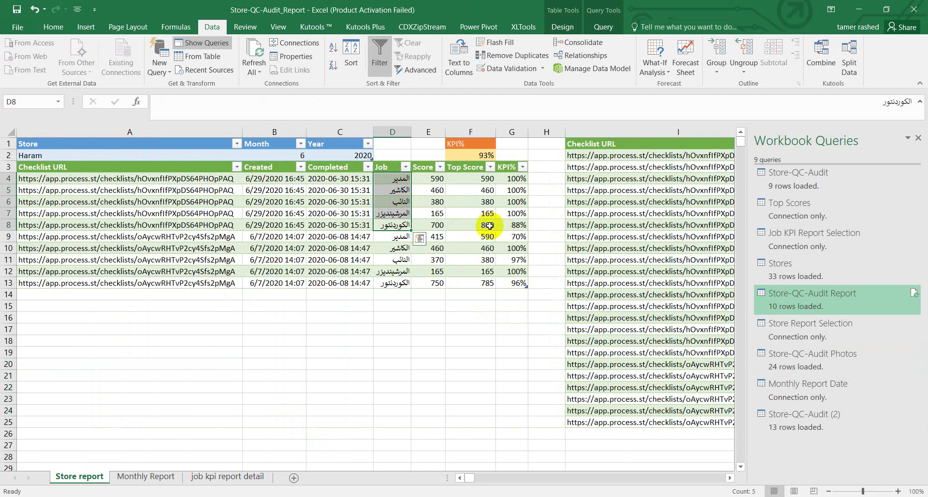
{"action": "left_click", "coordinate": [394, 226]}
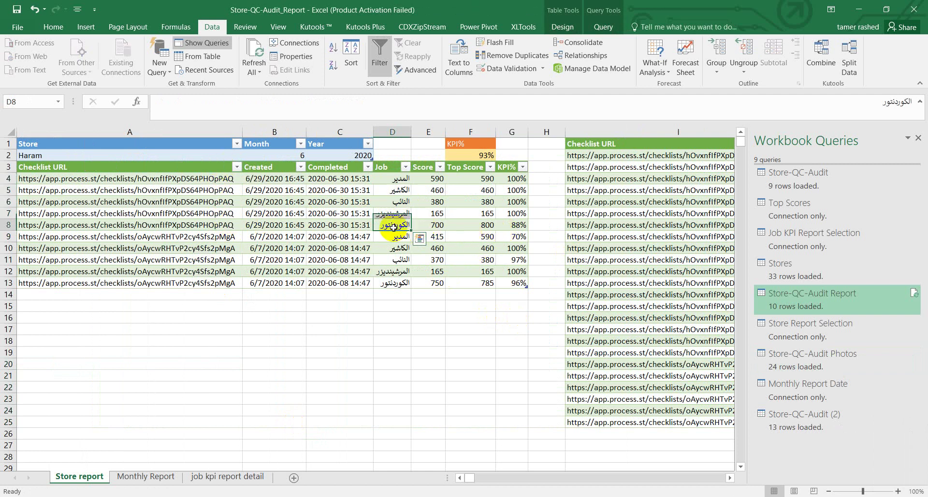
{"action": "left_click", "coordinate": [633, 190]}
Step: Select the checklist URL and task penalty cells, then copy the photo link in K2
{"action": "key", "text": "Right"}
{"action": "key", "text": "Right"}
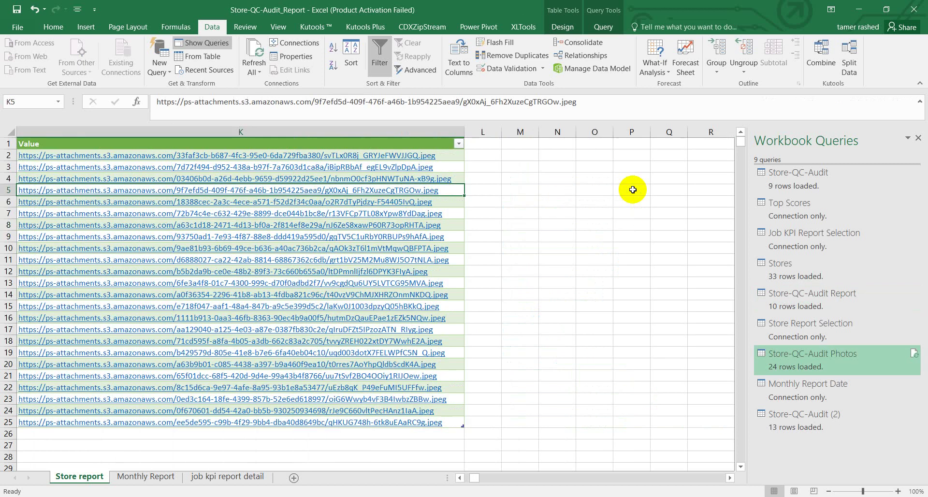
{"action": "key", "text": "Left"}
{"action": "key", "text": "Left"}
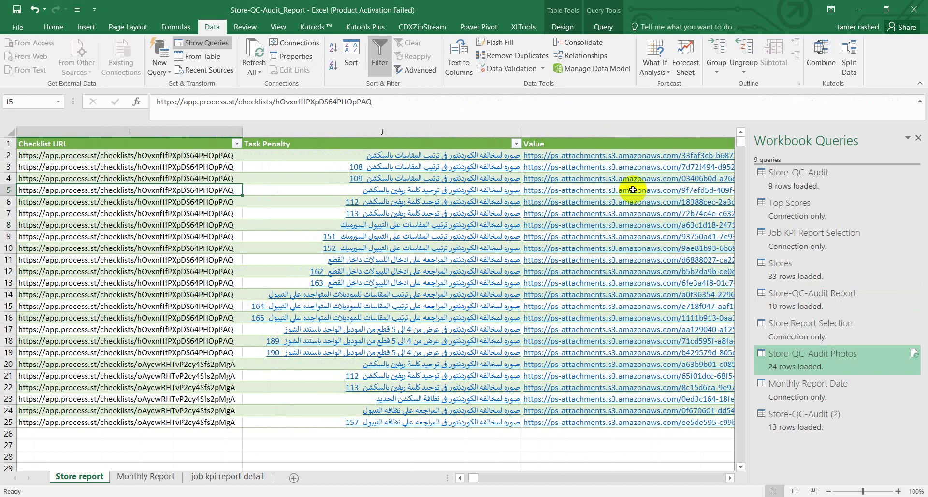
{"action": "key", "text": "Down"}
{"action": "key", "text": "Down"}
{"action": "key", "text": "Down"}
{"action": "key", "text": "Down"}
{"action": "key", "text": "Down"}
{"action": "key", "text": "Down"}
{"action": "key", "text": "Down"}
{"action": "key", "text": "Down"}
{"action": "key", "text": "Down"}
{"action": "key", "text": "Down"}
{"action": "key", "text": "Down"}
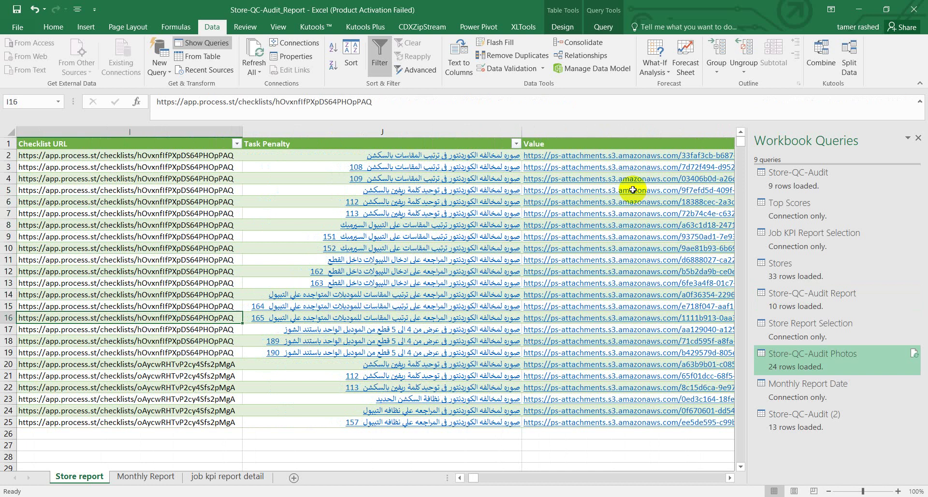
{"action": "key", "text": "Down"}
{"action": "key", "text": "Down"}
{"action": "key", "text": "Down"}
{"action": "key", "text": "shift+Up"}
{"action": "key", "text": "shift+Up"}
{"action": "key", "text": "shift+Up"}
{"action": "key", "text": "shift+Up"}
{"action": "key", "text": "shift+Up"}
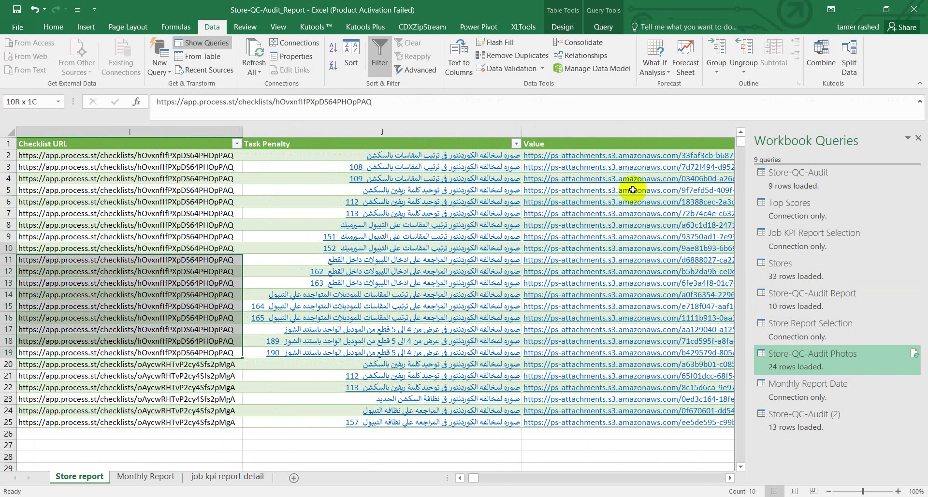
{"action": "key", "text": "shift+Up"}
{"action": "key", "text": "shift+Up"}
{"action": "key", "text": "shift+Up"}
{"action": "key", "text": "shift+Up"}
{"action": "key", "text": "shift+Right"}
{"action": "key", "text": "shift+Up"}
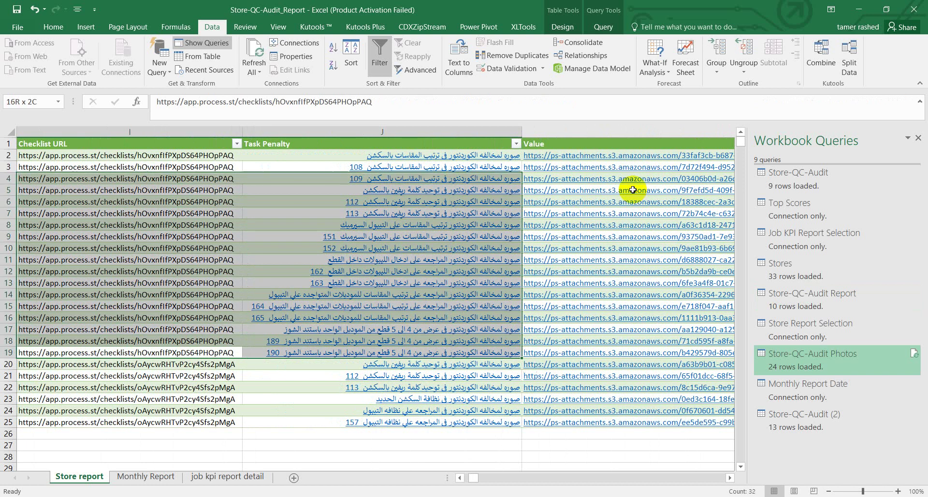
{"action": "key", "text": "shift+Up"}
{"action": "key", "text": "shift+Up"}
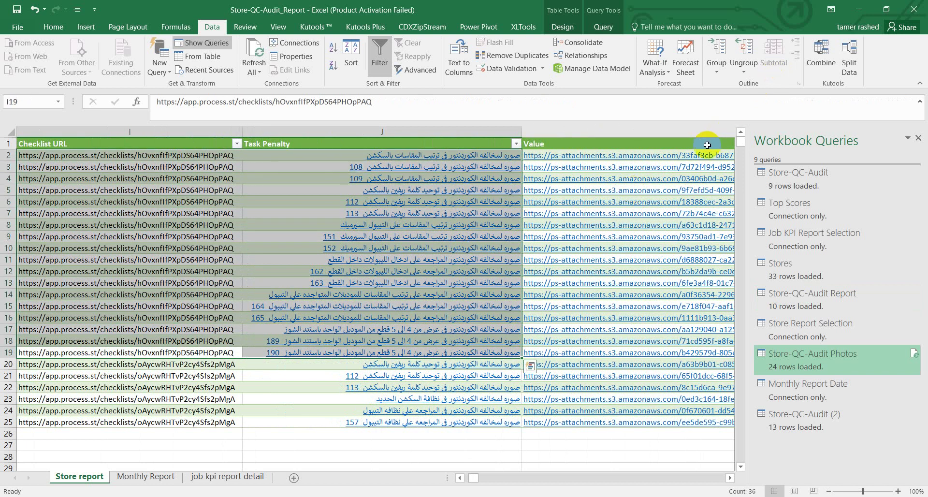
{"action": "right_click", "coordinate": [698, 155]}
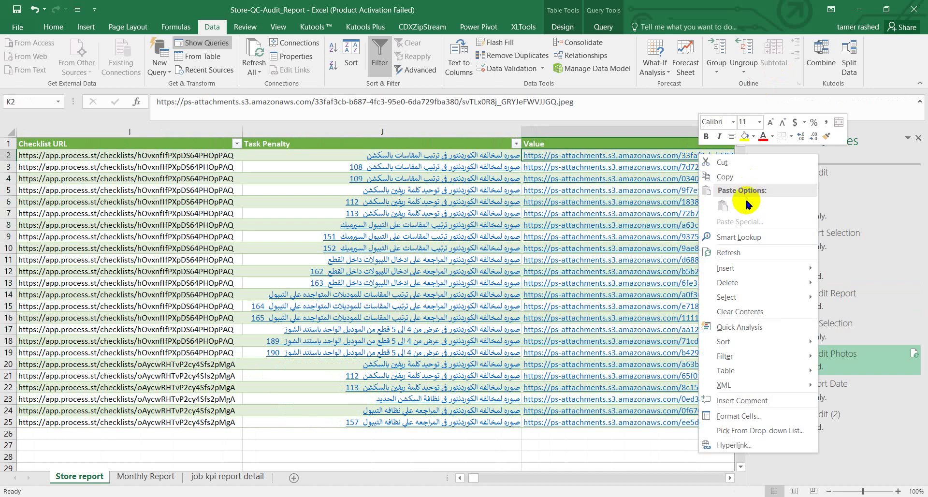
{"action": "left_click", "coordinate": [745, 179]}
{"action": "key", "text": "alt+Tab"}
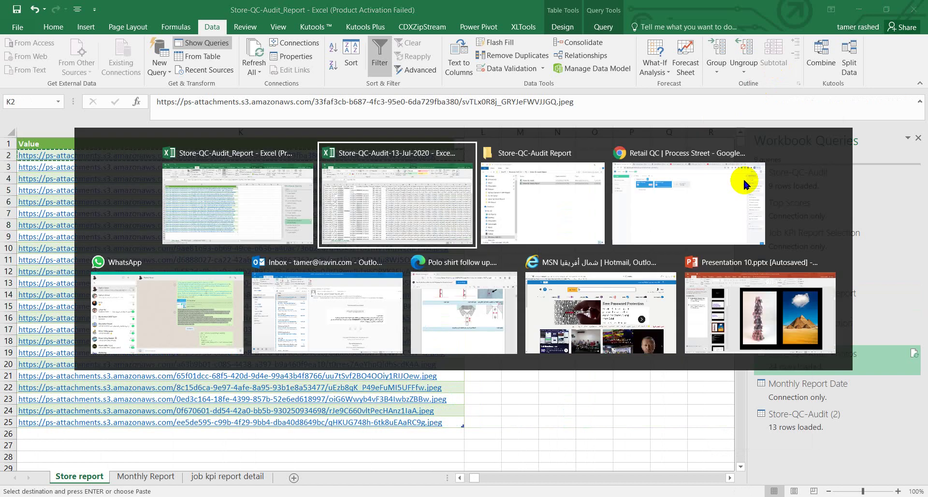
Step: Paste the copied first photo link into Chrome's address bar to view the attachment image
{"action": "left_click", "coordinate": [744, 178]}
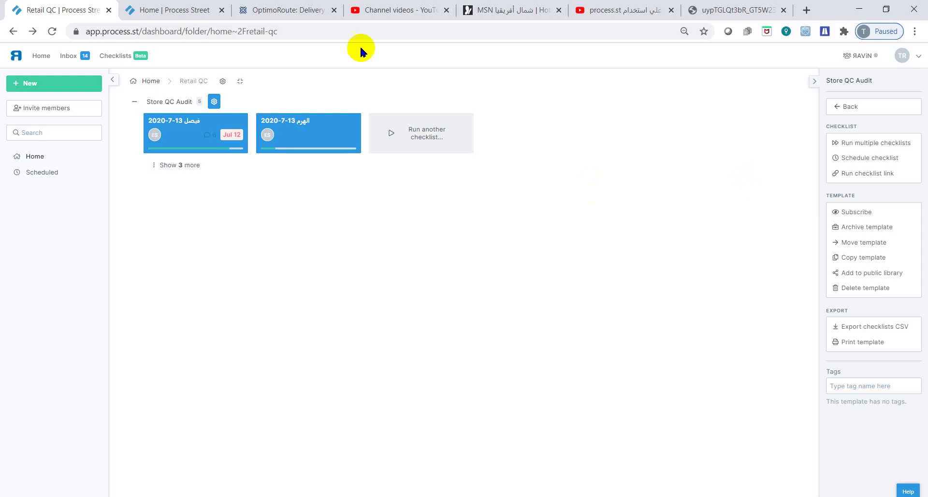
{"action": "left_click", "coordinate": [309, 31]}
{"action": "key", "text": "ctrl+v"}
{"action": "key", "text": "Return"}
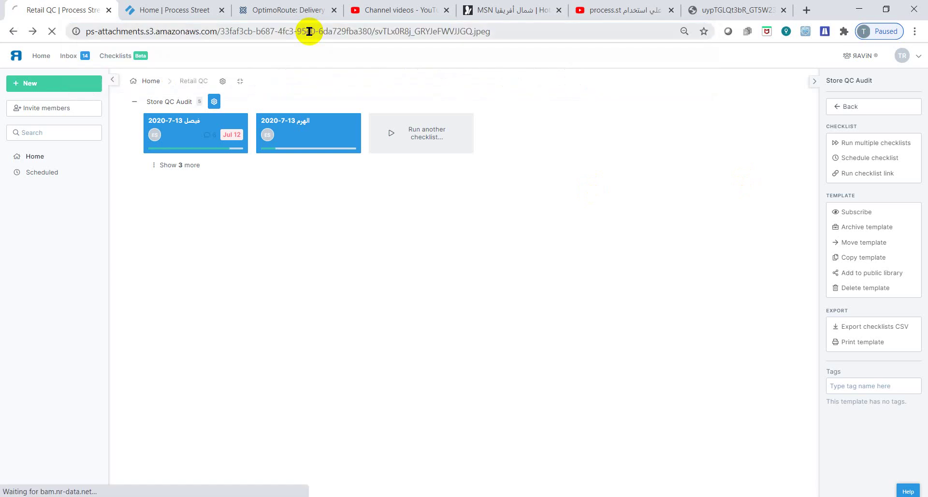
Step: Compare the garment photo with its Task Penalty entry, ending back on Excel's Store report sheet
{"action": "key", "text": "alt+Tab"}
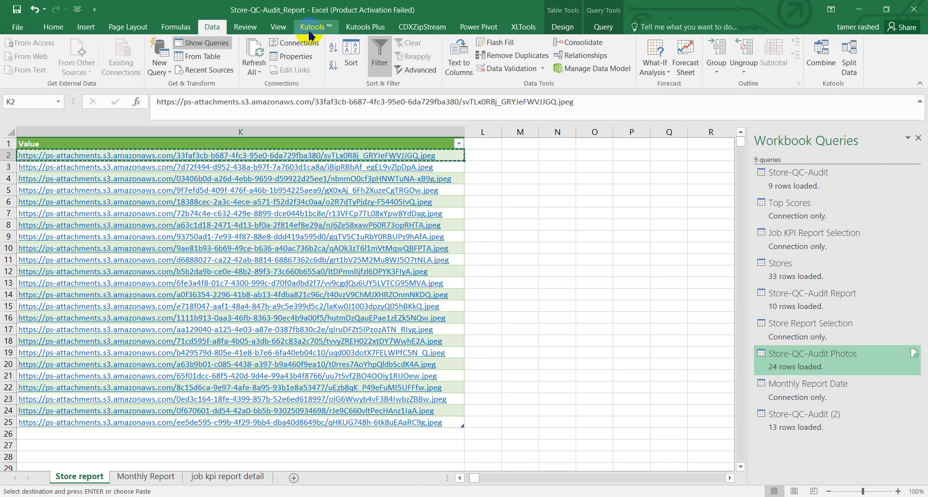
{"action": "key", "text": "Left"}
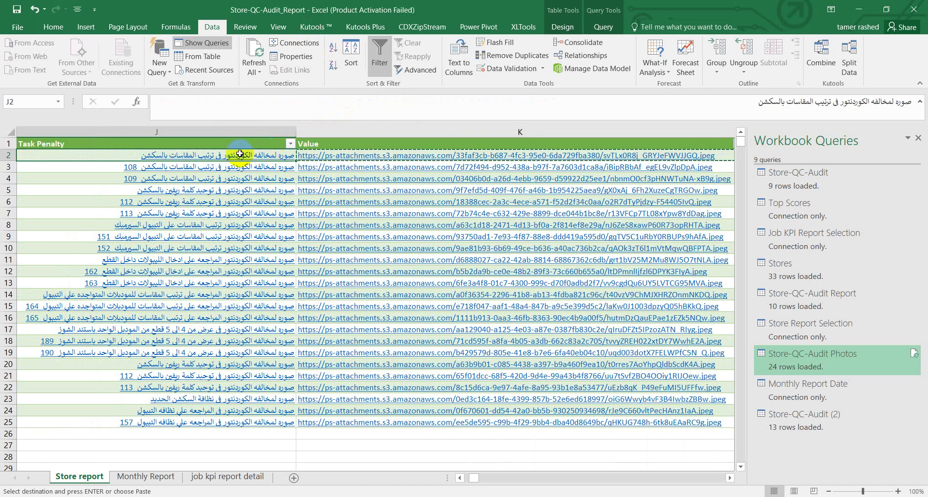
{"action": "key", "text": "alt+Tab"}
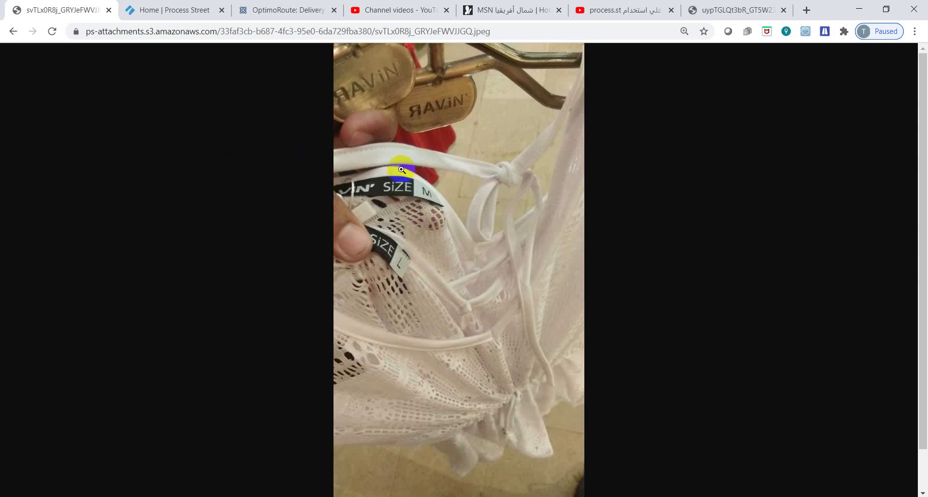
{"action": "key", "text": "alt+Tab"}
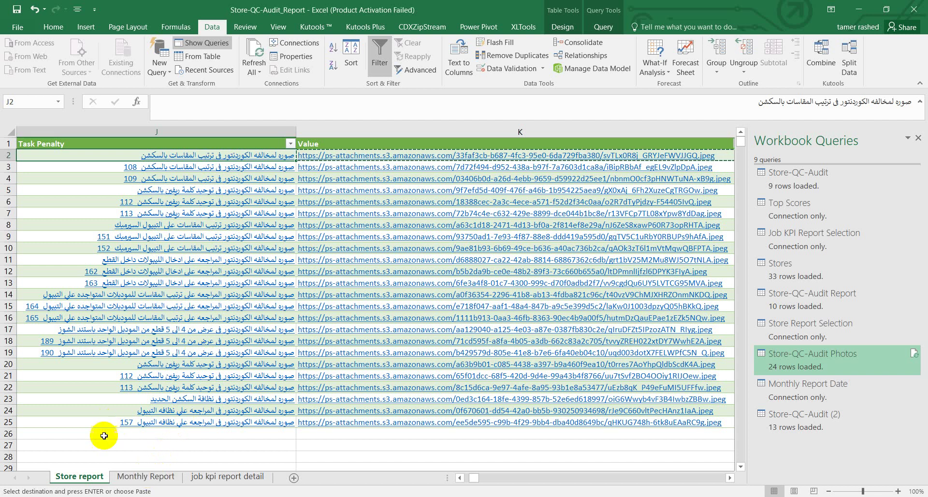
Step: On the Monthly Report sheet, select the store KPI table D1:J14 and check Domiat's month-7 scores
{"action": "left_click", "coordinate": [149, 477]}
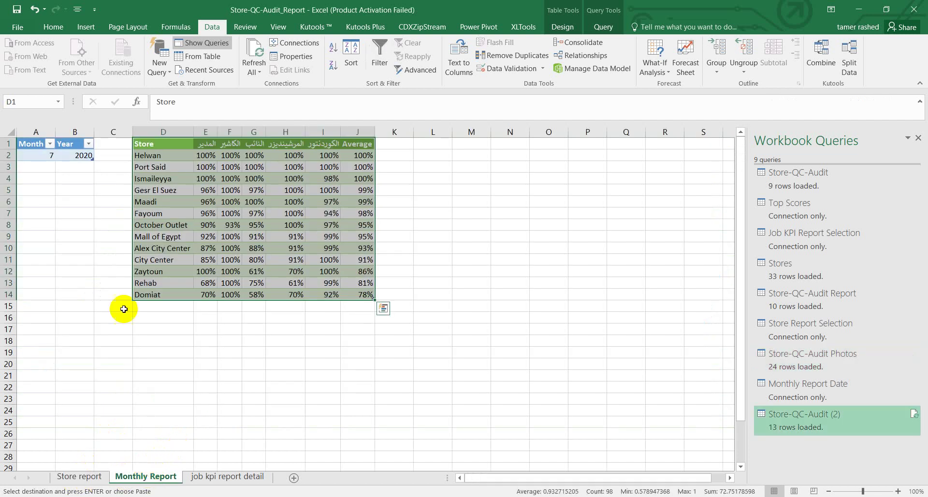
{"action": "left_click", "coordinate": [232, 177]}
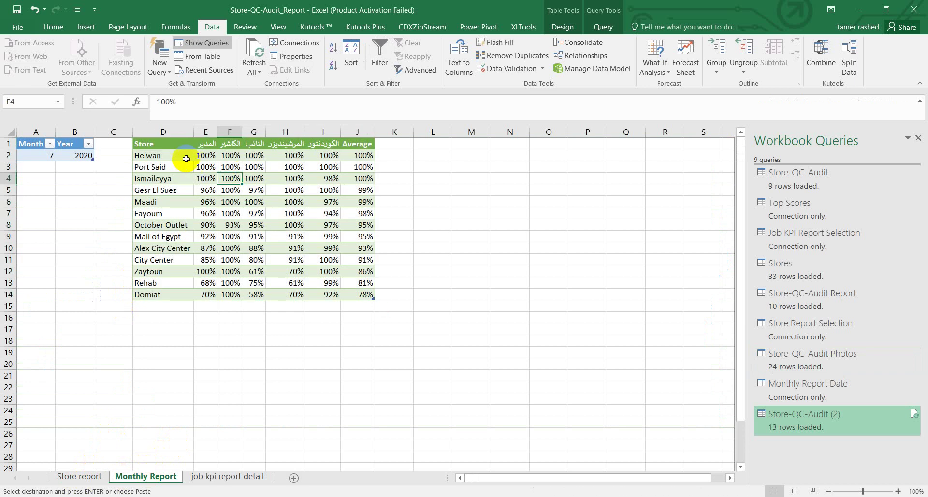
{"action": "left_click", "coordinate": [173, 145]}
{"action": "left_click_drag", "start_coordinate": [174, 146], "coordinate": [366, 295]}
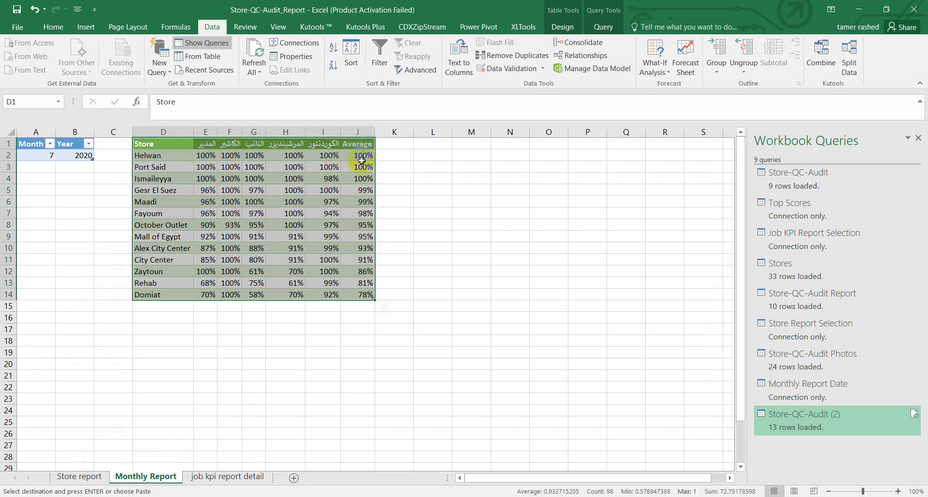
{"action": "left_click", "coordinate": [363, 292]}
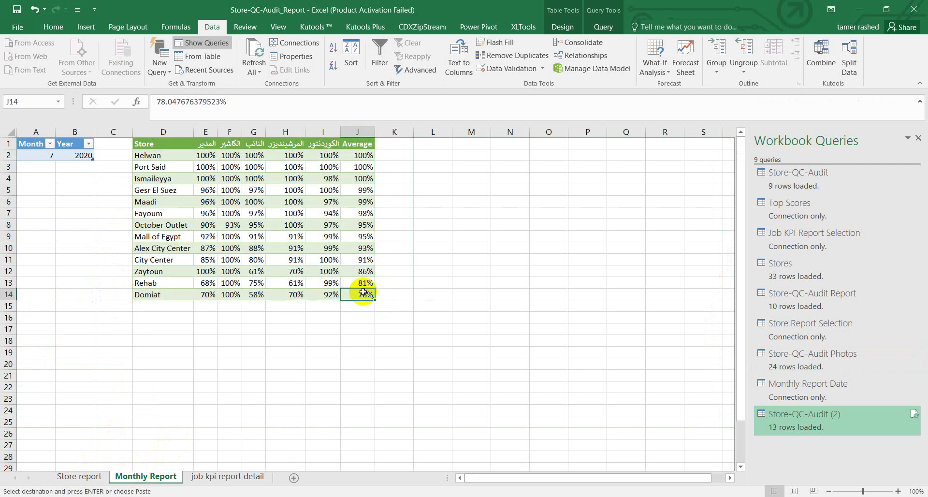
{"action": "left_click", "coordinate": [256, 293]}
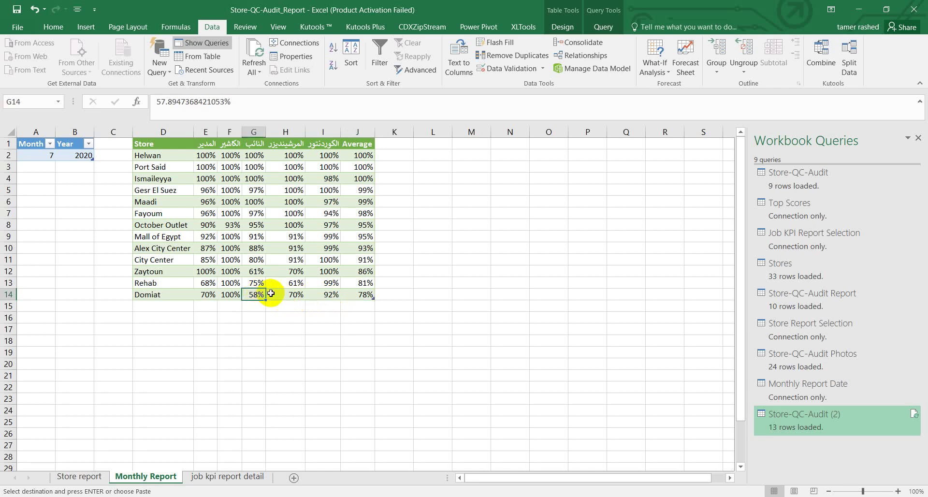
Step: Enter 6 in the Month cell A2 and refresh the store KPI table, now listing 31 stores
{"action": "left_click", "coordinate": [203, 296]}
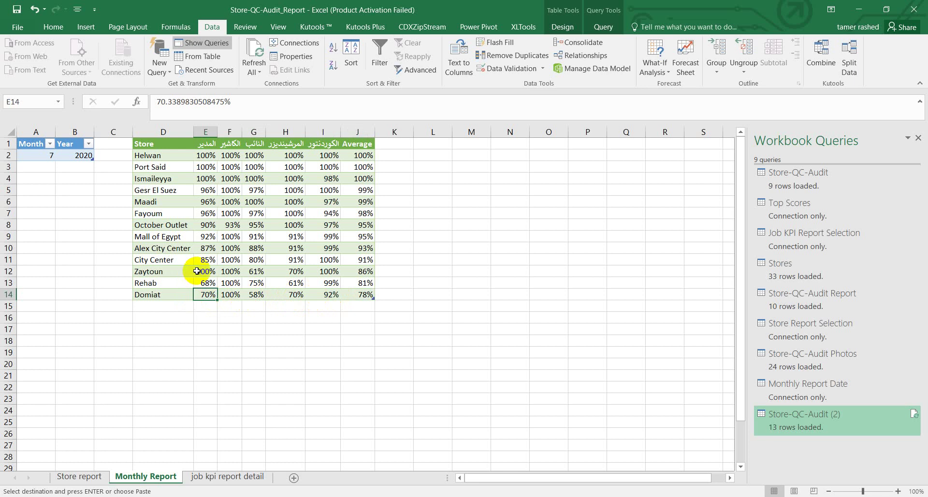
{"action": "left_click", "coordinate": [43, 156]}
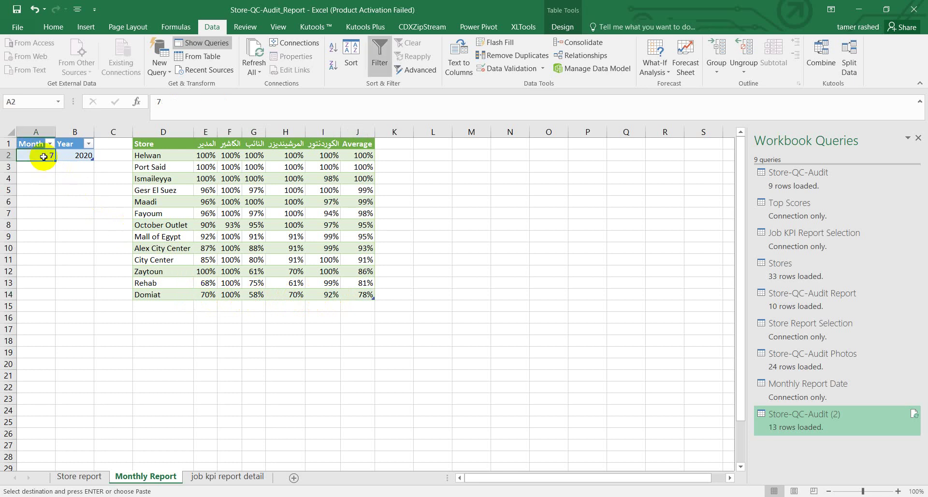
{"action": "type", "text": "6"}
{"action": "key", "text": "Return"}
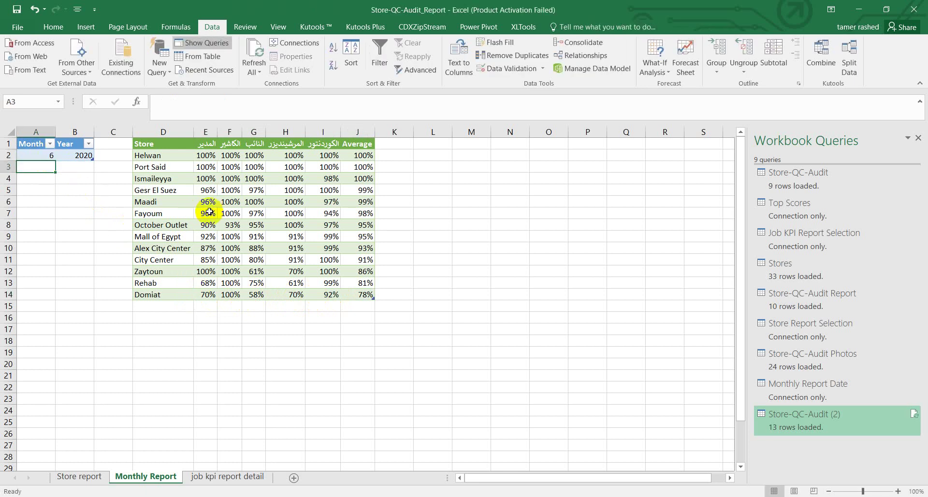
{"action": "right_click", "coordinate": [209, 211]}
{"action": "left_click", "coordinate": [244, 294]}
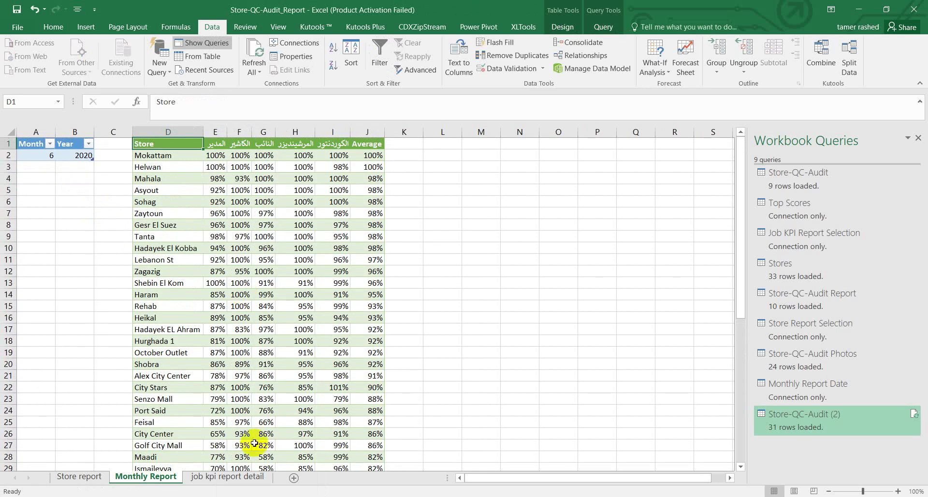
Step: On the job kpi report detail sheet, set the A2 job filter to المدير
{"action": "left_click", "coordinate": [251, 479]}
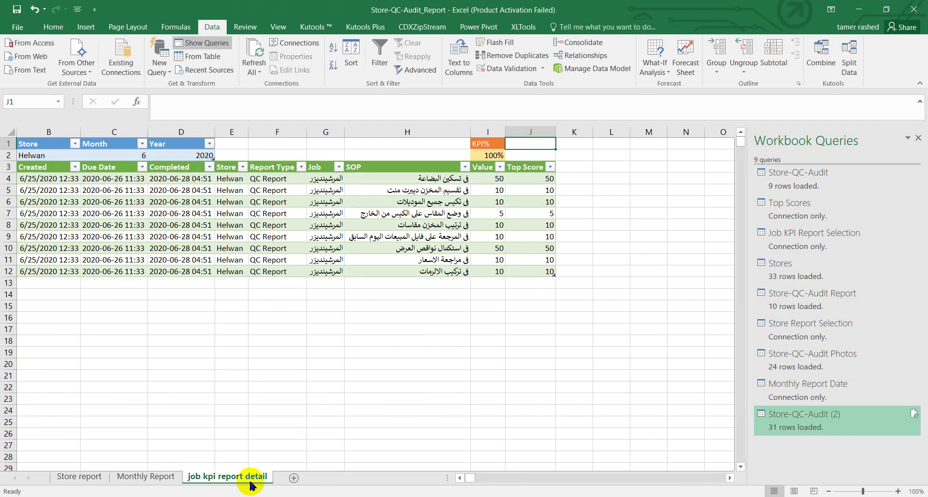
{"action": "key", "text": "ctrl+Home"}
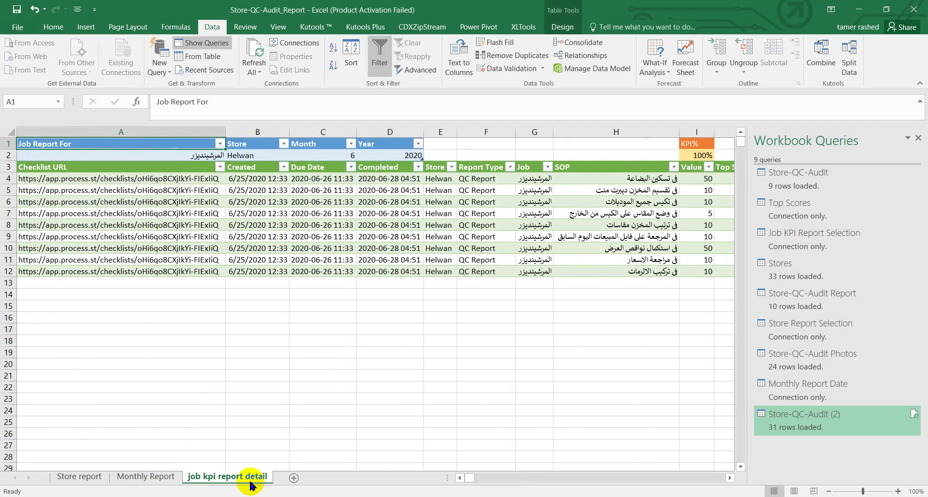
{"action": "key", "text": "Down"}
{"action": "key", "text": "alt+Down"}
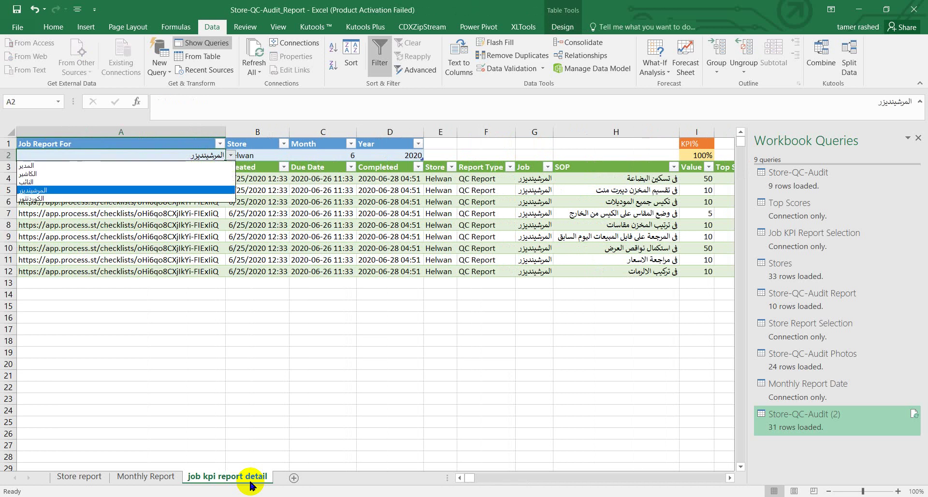
{"action": "key", "text": "Up"}
{"action": "key", "text": "Up"}
{"action": "key", "text": "Return"}
{"action": "key", "text": "alt+Down"}
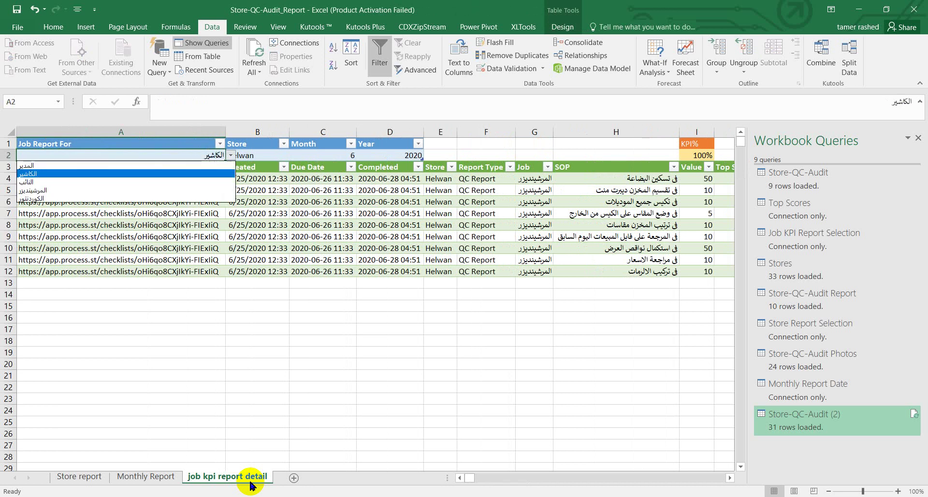
{"action": "key", "text": "Up"}
{"action": "key", "text": "Return"}
Step: Choose Maadi as the B2 store and refresh the job detail table
{"action": "key", "text": "Tab"}
{"action": "key", "text": "alt+Down"}
{"action": "key", "text": "Down"}
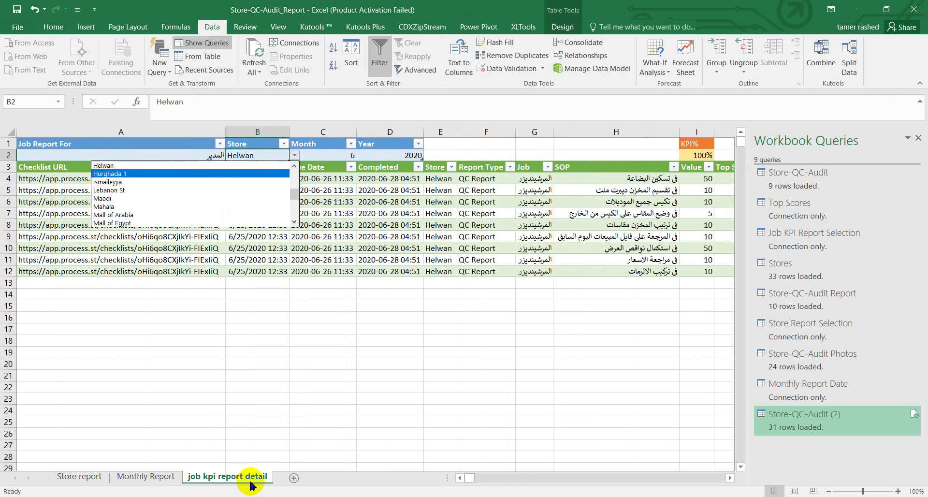
{"action": "key", "text": "Down"}
{"action": "key", "text": "Down"}
{"action": "key", "text": "Down"}
{"action": "key", "text": "Return"}
{"action": "key", "text": "Return"}
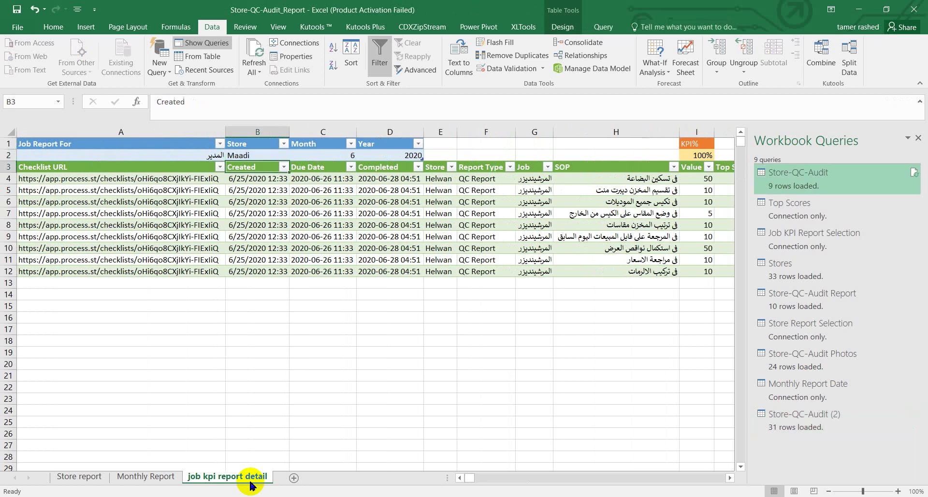
{"action": "key", "text": "Tab"}
{"action": "key", "text": "Tab"}
{"action": "key", "text": "Down"}
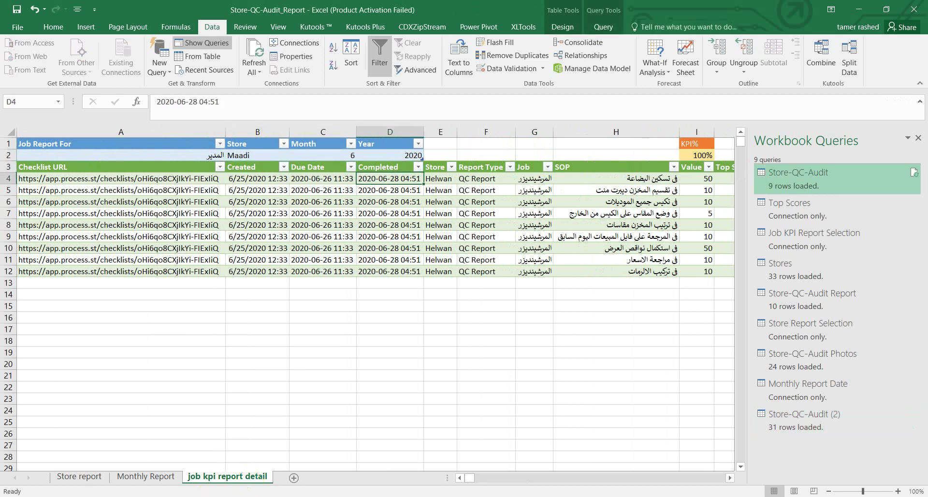
{"action": "right_click", "coordinate": [313, 243]}
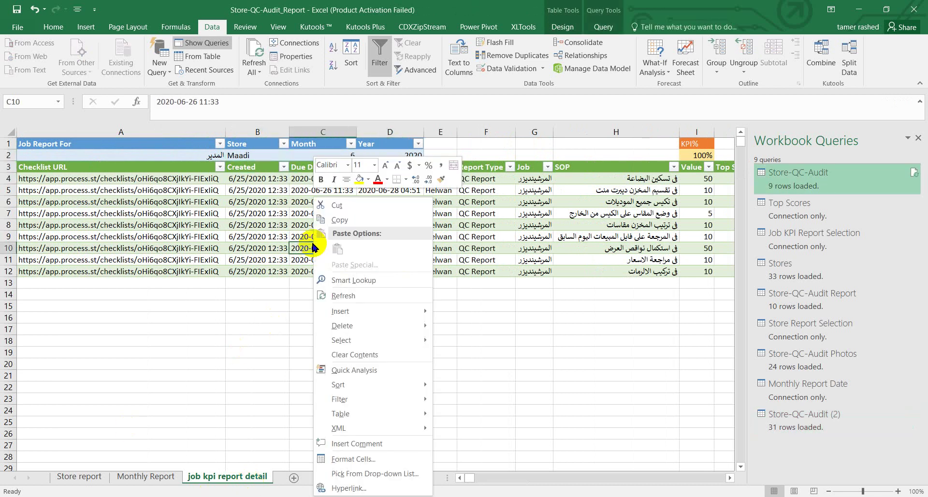
{"action": "left_click", "coordinate": [367, 298]}
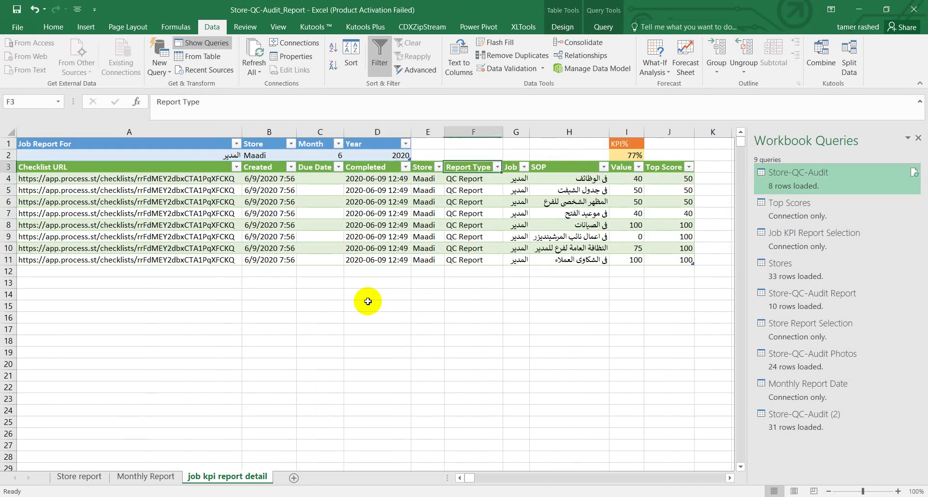
Step: Review the eight Maadi manager rows' Job, SOP and Value entries and the 77% KPI%
{"action": "key", "text": "Down"}
{"action": "key", "text": "Left"}
{"action": "key", "text": "Left"}
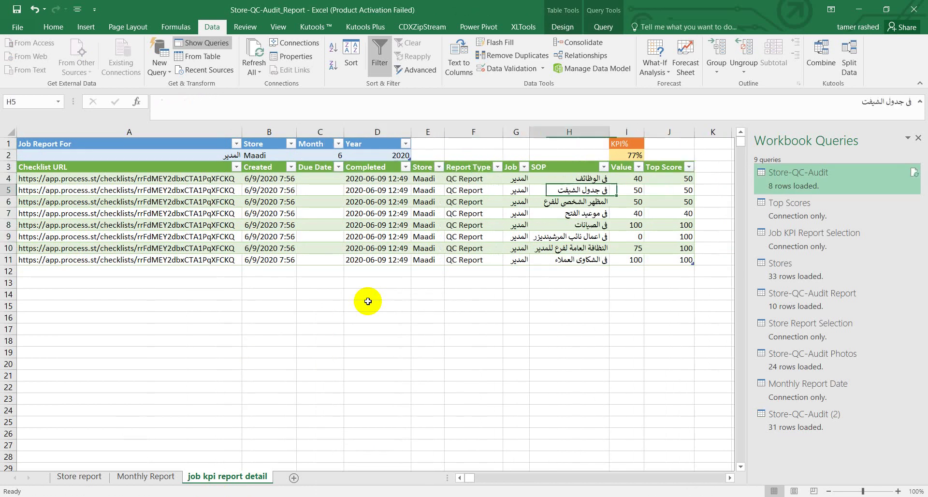
{"action": "key", "text": "Left"}
{"action": "key", "text": "shift+Down"}
{"action": "key", "text": "shift+Down"}
{"action": "key", "text": "shift+Down"}
{"action": "key", "text": "shift+Down"}
{"action": "key", "text": "shift+Down"}
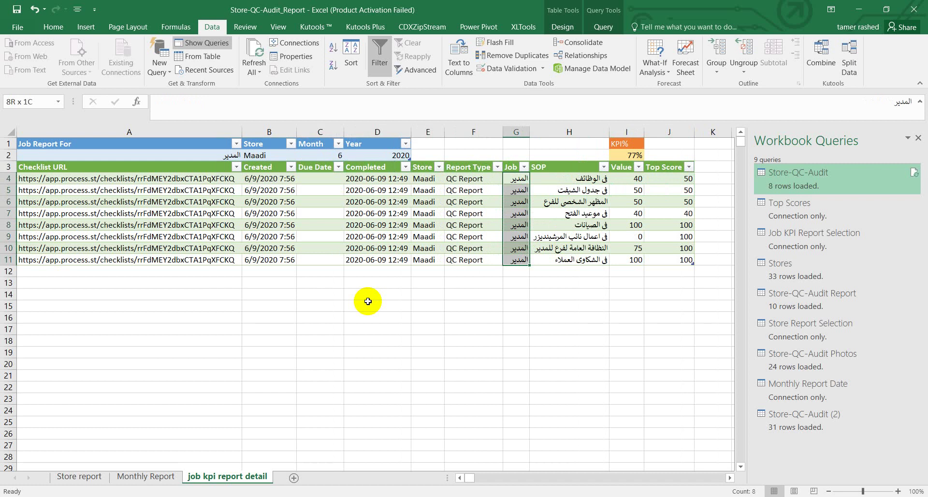
{"action": "key", "text": "shift+Right"}
{"action": "key", "text": "shift+Right"}
{"action": "key", "text": "shift+Left"}
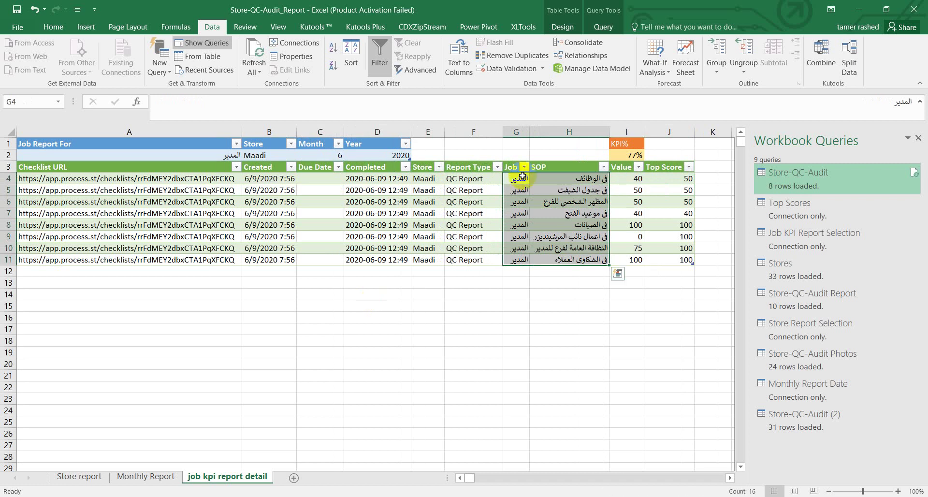
{"action": "left_click", "coordinate": [629, 202]}
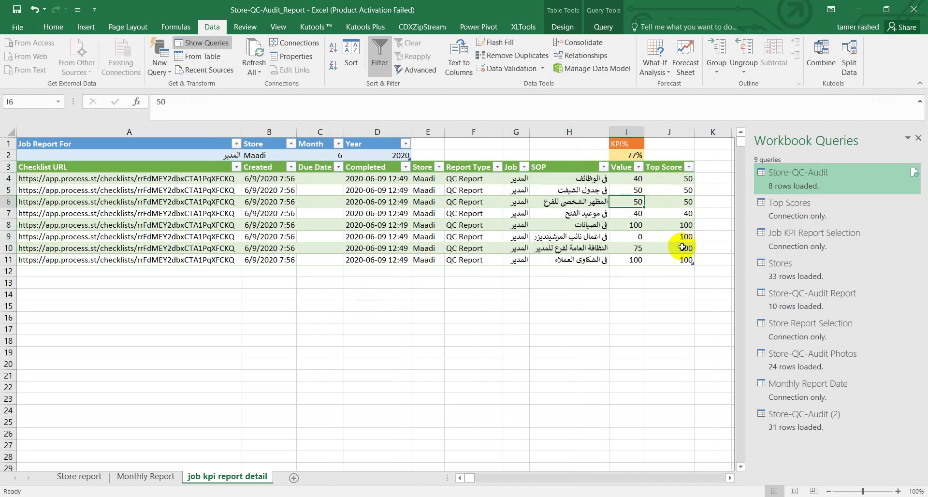
{"action": "right_click", "coordinate": [680, 261]}
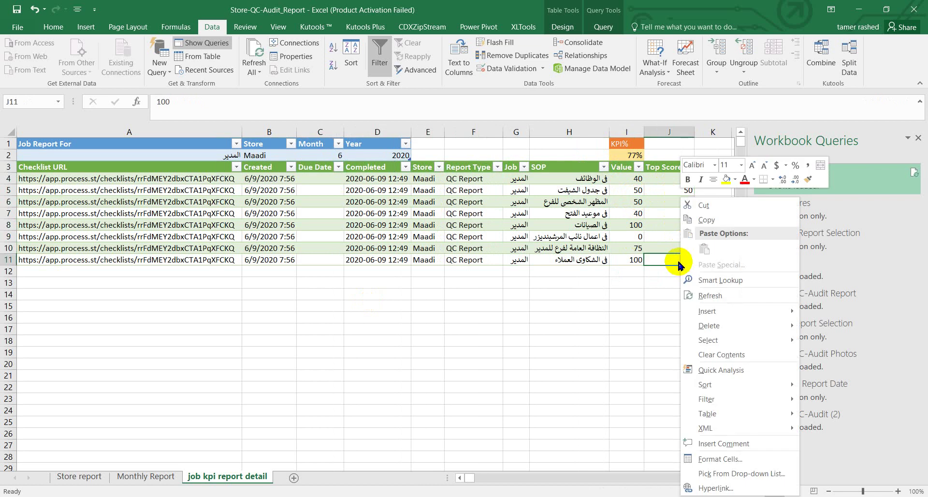
{"action": "left_click", "coordinate": [655, 275]}
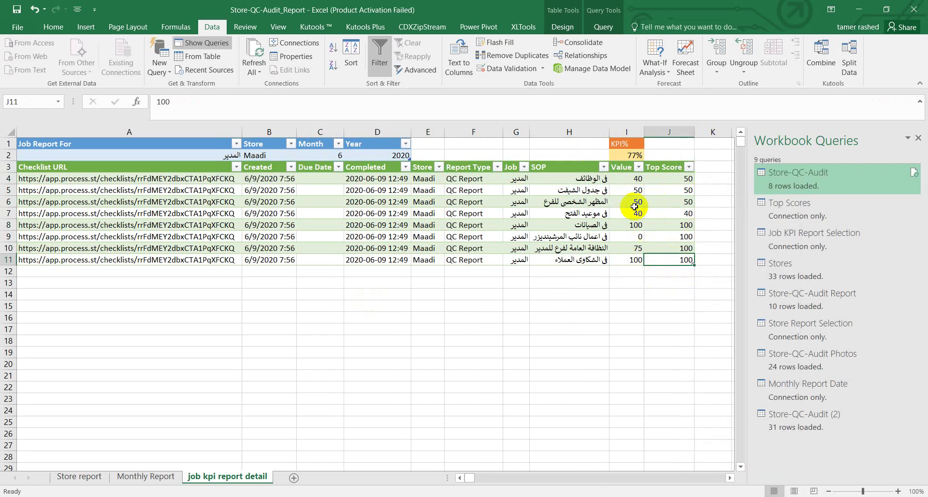
{"action": "left_click", "coordinate": [632, 156]}
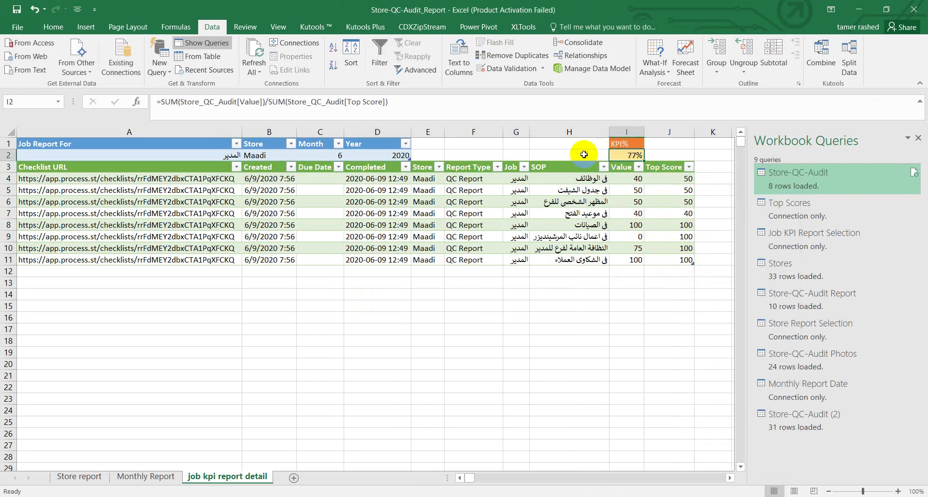
Step: Set the A2 job to النائب and refresh the audit data
{"action": "left_click", "coordinate": [209, 158]}
{"action": "key", "text": "alt+Down"}
{"action": "key", "text": "Down"}
{"action": "key", "text": "Down"}
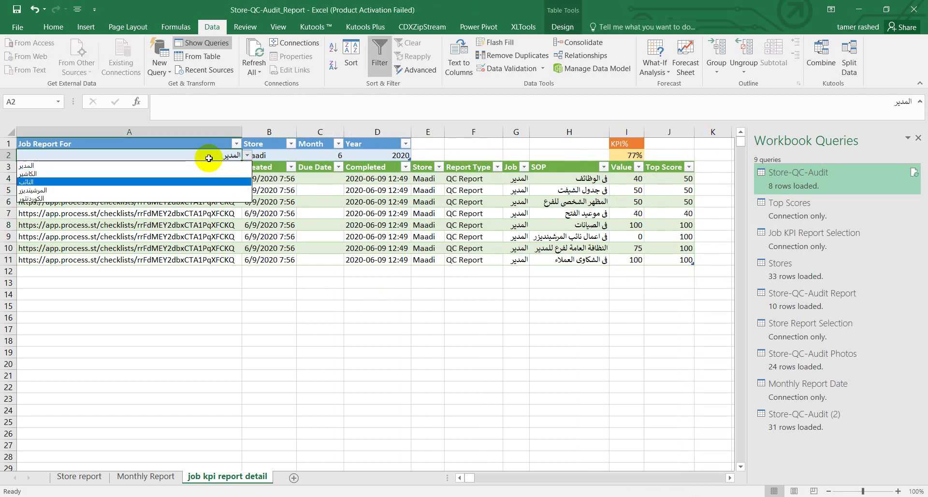
{"action": "key", "text": "Return"}
{"action": "right_click", "coordinate": [227, 190]}
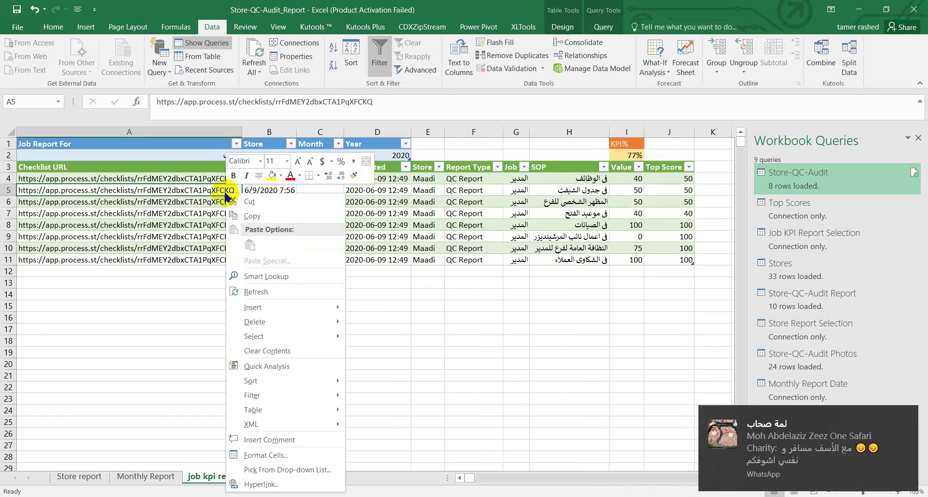
{"action": "left_click", "coordinate": [251, 291]}
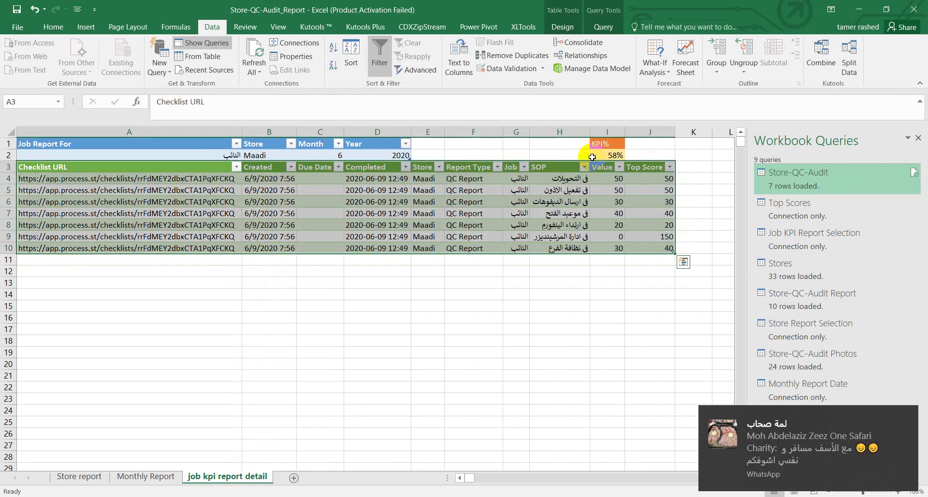
{"action": "left_click", "coordinate": [607, 154]}
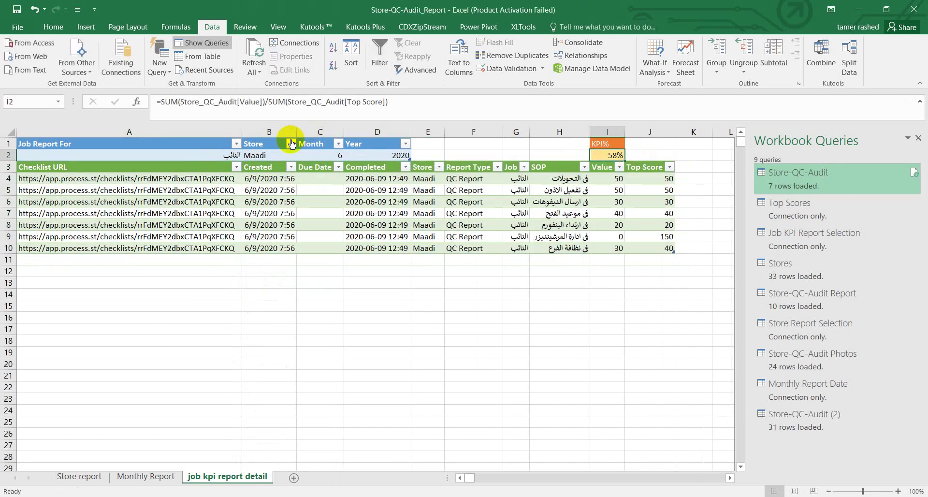
Step: Switch the B2 store to Haram and refresh, giving 14 audit rows at 99% KPI
{"action": "left_click", "coordinate": [277, 154]}
{"action": "key", "text": "alt+Down"}
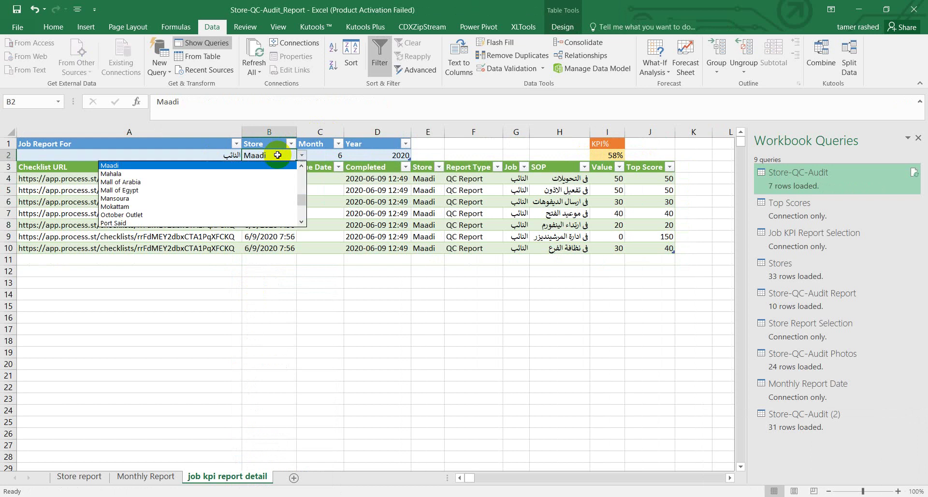
{"action": "key", "text": "Up"}
{"action": "key", "text": "Up"}
{"action": "key", "text": "Up"}
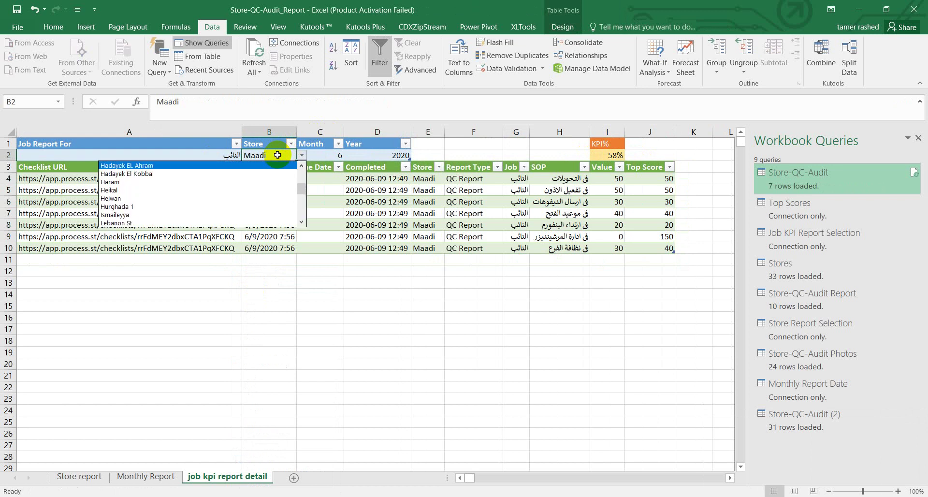
{"action": "key", "text": "Return"}
{"action": "right_click", "coordinate": [312, 217]}
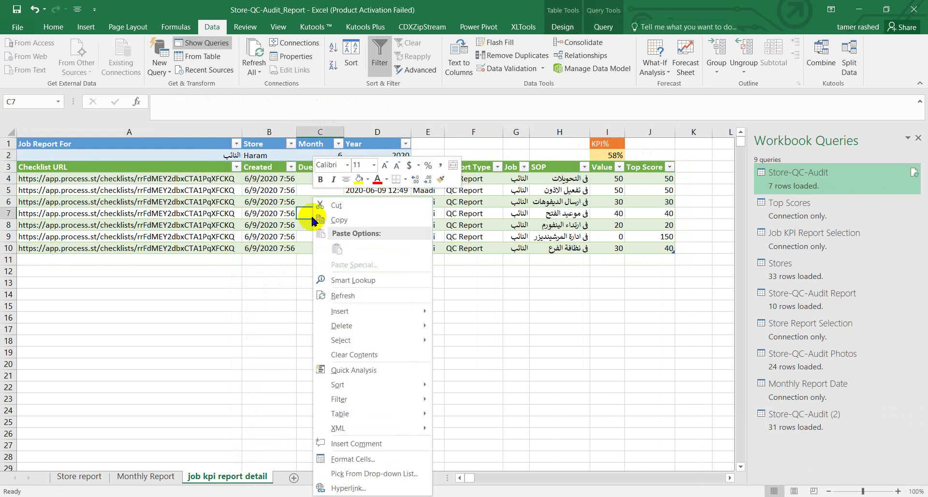
{"action": "left_click", "coordinate": [352, 296]}
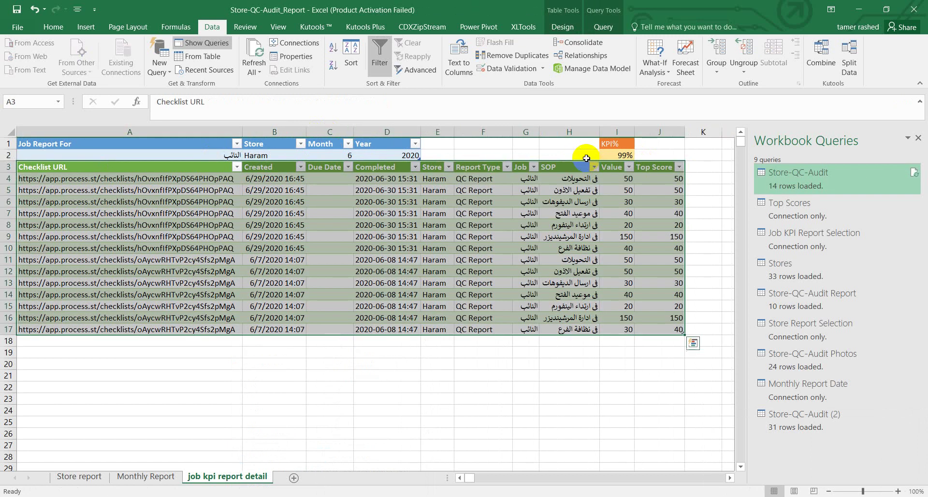
Step: Set the C2 month to 7 and refresh, confirming no Haram audits for النائب
{"action": "left_click", "coordinate": [622, 154]}
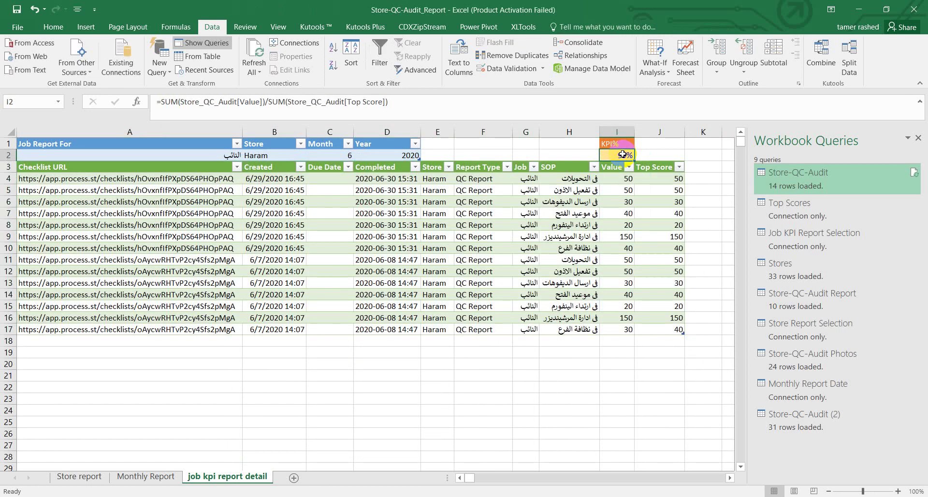
{"action": "left_click", "coordinate": [327, 157]}
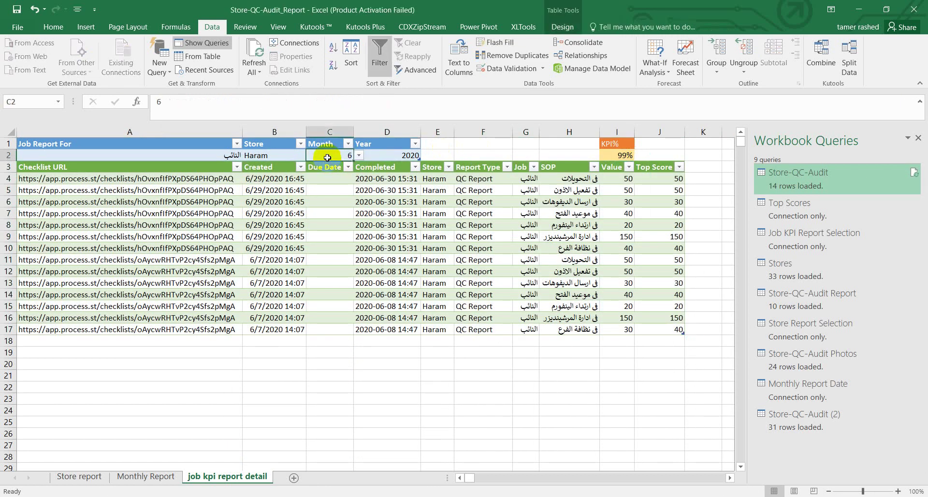
{"action": "type", "text": "7"}
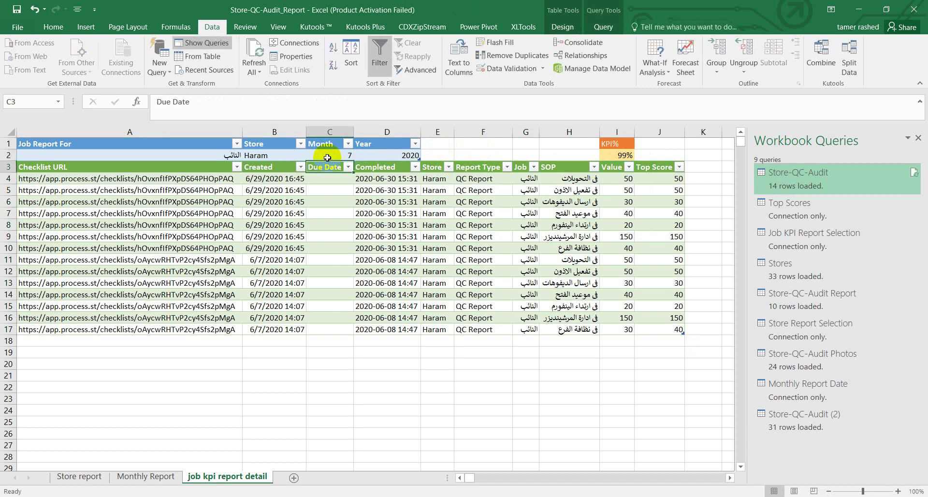
{"action": "right_click", "coordinate": [431, 259]}
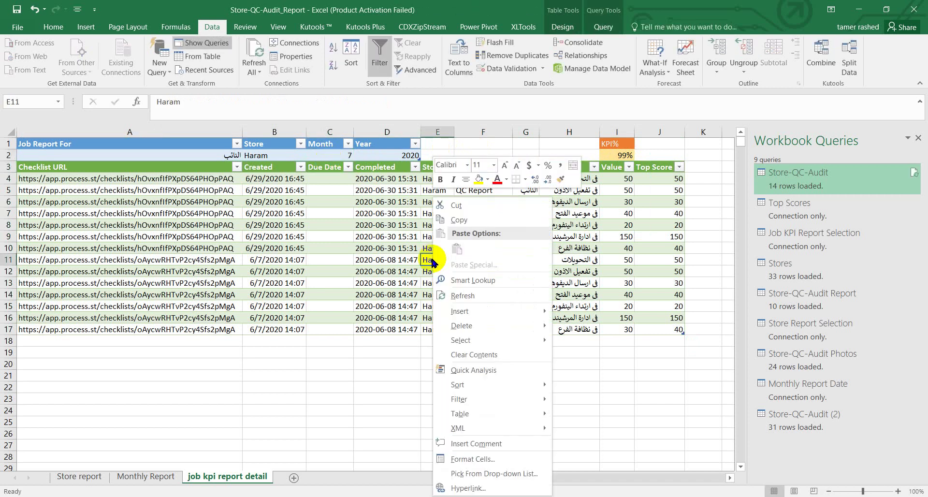
{"action": "left_click", "coordinate": [462, 294]}
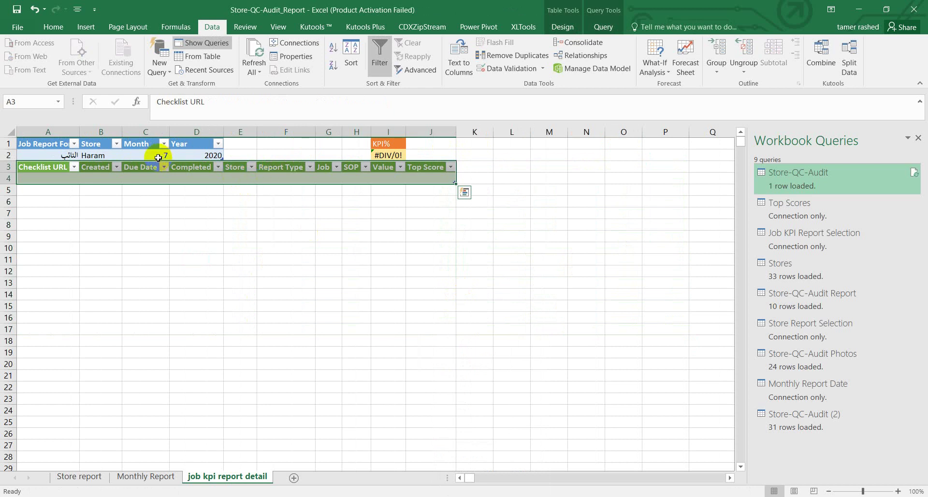
Step: Change the month to 5 and refresh, again returning an empty audit table
{"action": "left_click", "coordinate": [151, 155]}
{"action": "type", "text": "5"}
{"action": "key", "text": "Return"}
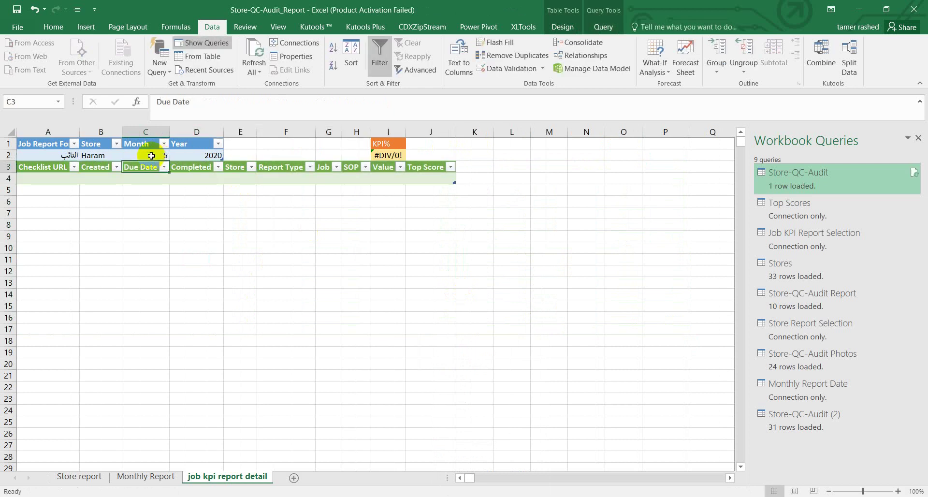
{"action": "right_click", "coordinate": [146, 166]}
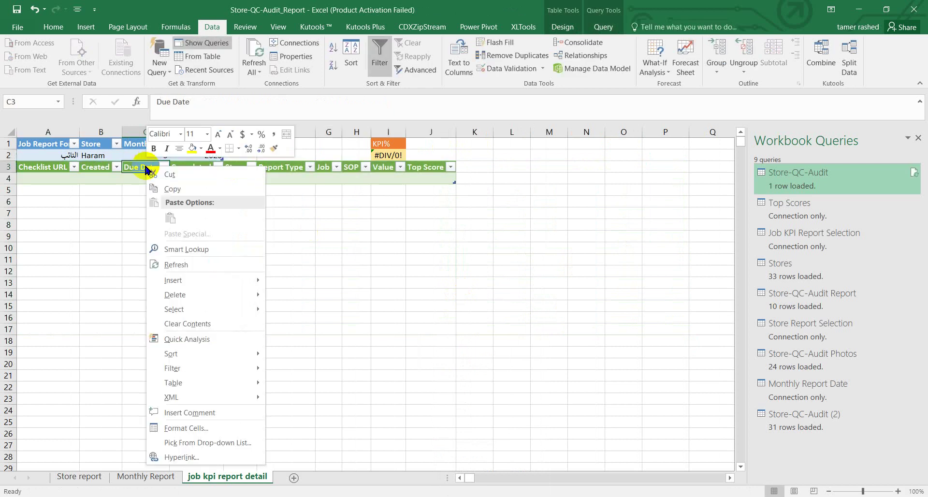
{"action": "left_click", "coordinate": [169, 263]}
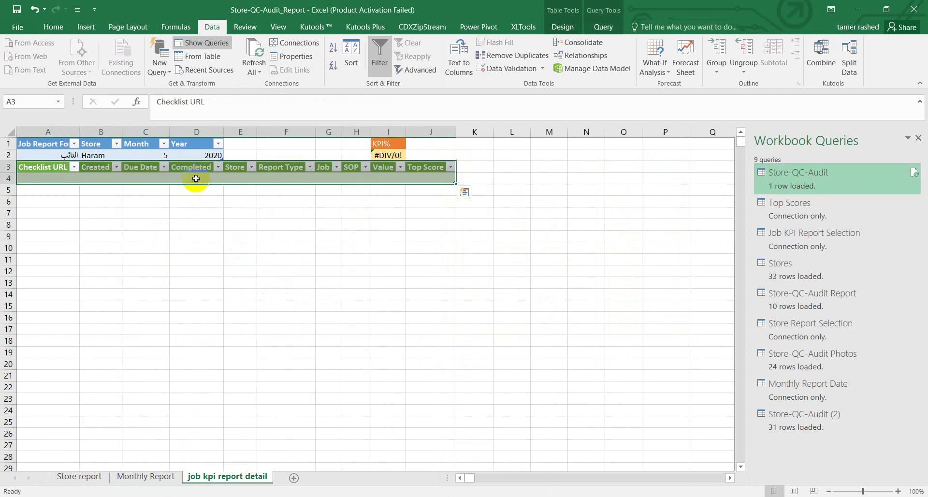
Step: Restore the report month in C2 to 6
{"action": "left_click", "coordinate": [152, 154]}
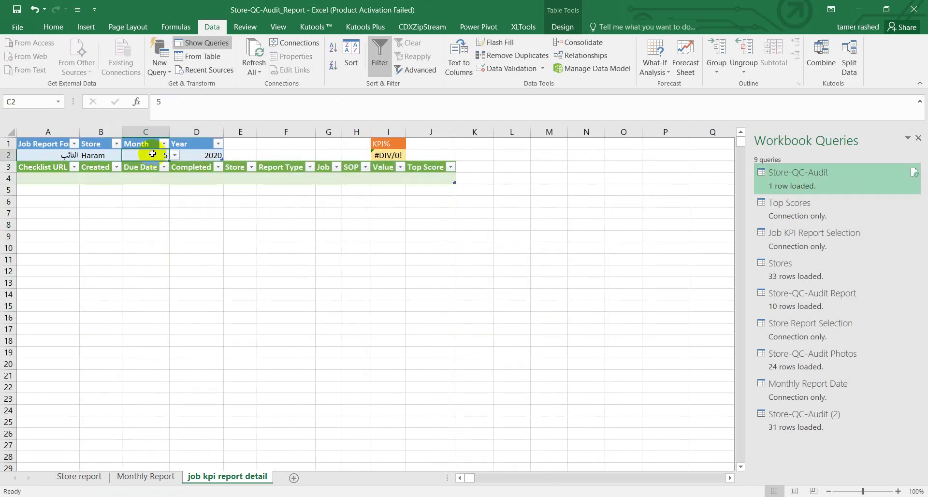
{"action": "type", "text": "6"}
{"action": "key", "text": "Return"}
Step: Pick Lebanon St in B2, refresh, and review the seven النائب rows at 95% KPI
{"action": "left_click", "coordinate": [106, 153]}
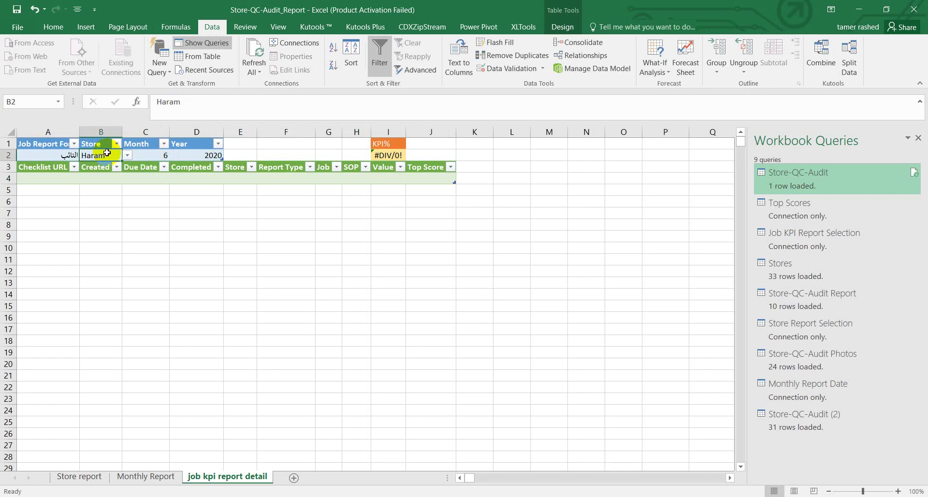
{"action": "left_click", "coordinate": [126, 156]}
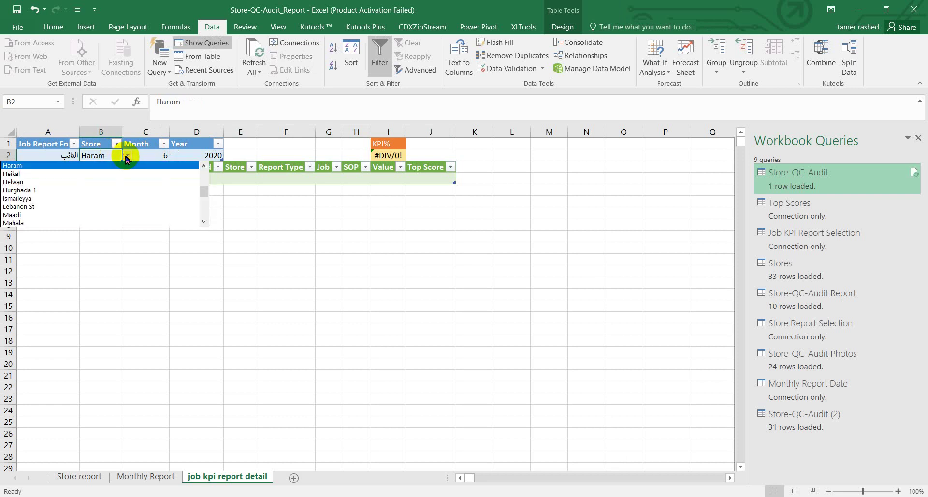
{"action": "left_click", "coordinate": [71, 206]}
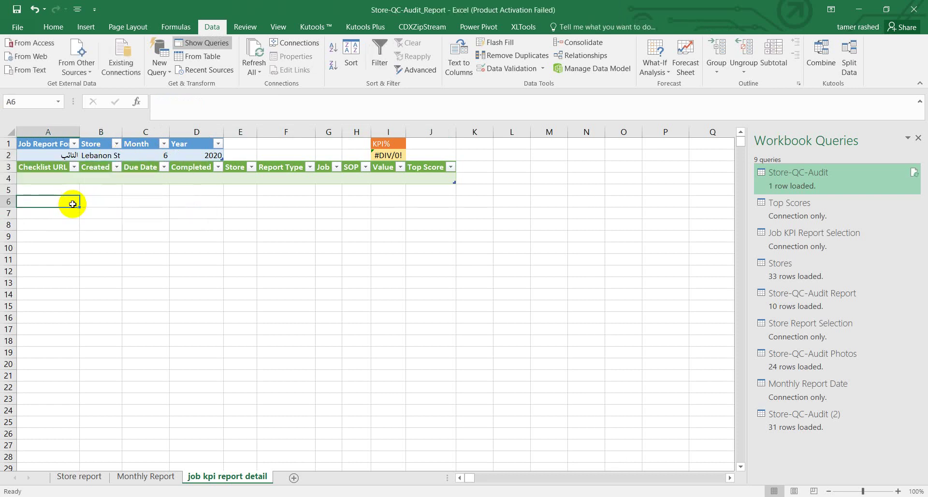
{"action": "left_click", "coordinate": [94, 183]}
{"action": "right_click", "coordinate": [93, 183]}
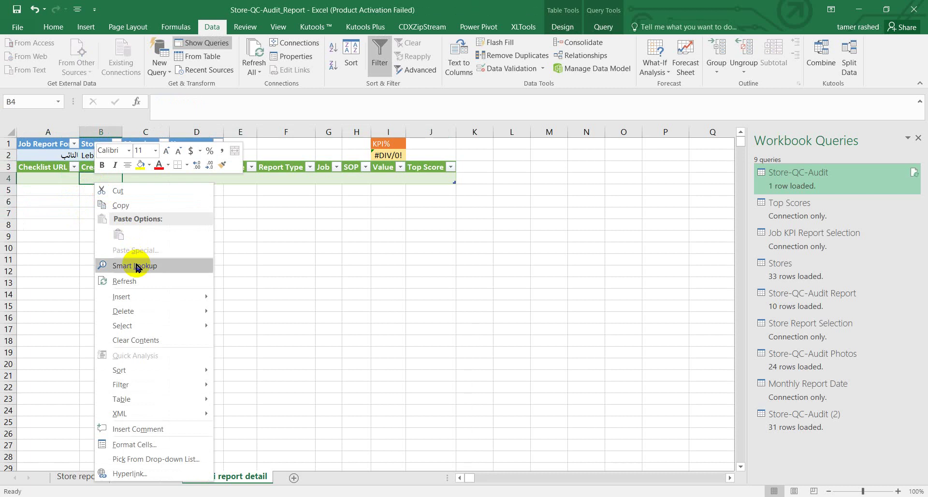
{"action": "left_click", "coordinate": [136, 281]}
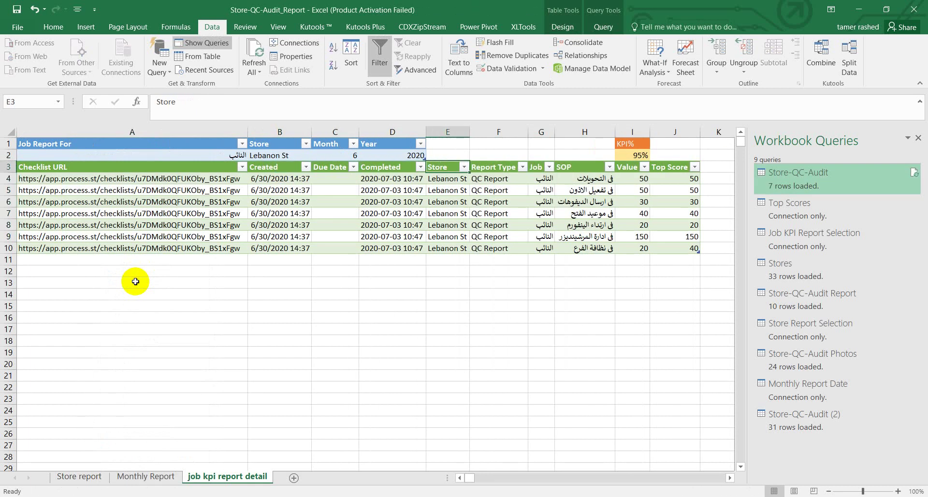
{"action": "key", "text": "Right"}
{"action": "key", "text": "Right"}
{"action": "key", "text": "Right"}
{"action": "key", "text": "Right"}
{"action": "key", "text": "Right"}
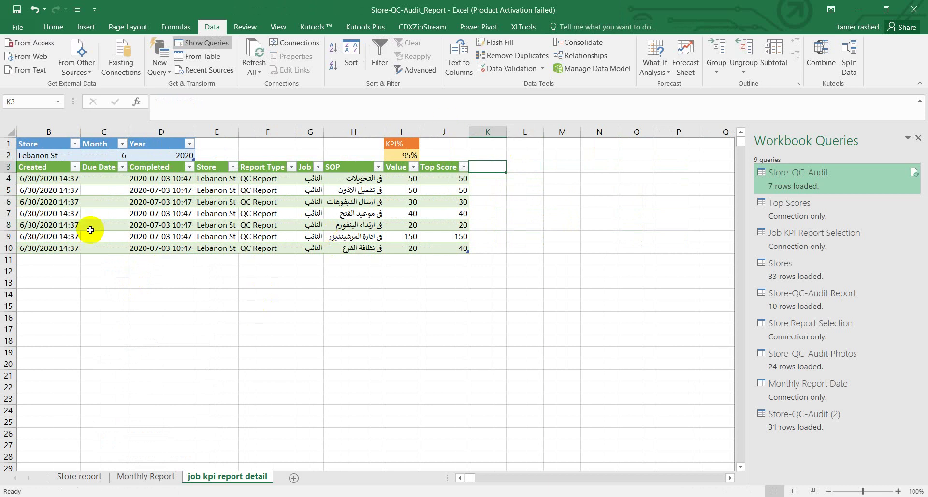
{"action": "key", "text": "Left"}
{"action": "key", "text": "Left"}
{"action": "key", "text": "Left"}
{"action": "key", "text": "Left"}
{"action": "key", "text": "Left"}
{"action": "key", "text": "Left"}
{"action": "key", "text": "Left"}
{"action": "key", "text": "Left"}
{"action": "key", "text": "Left"}
{"action": "key", "text": "Left"}
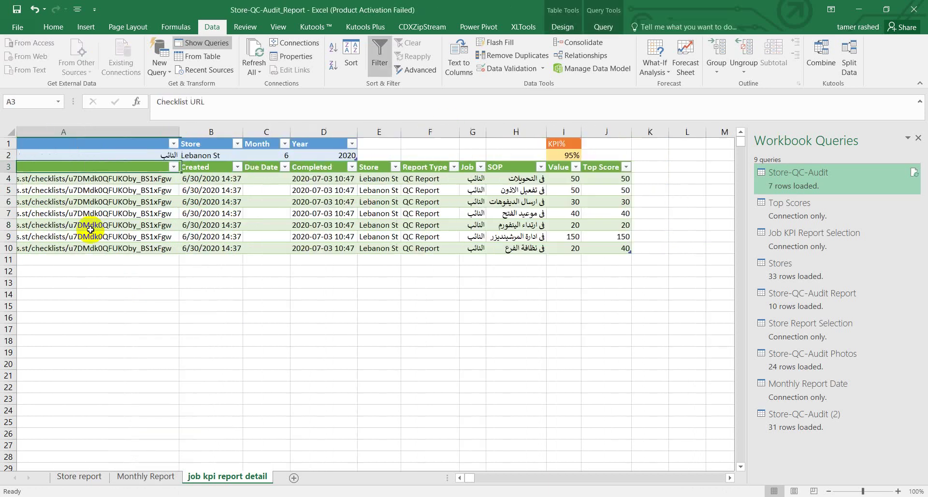